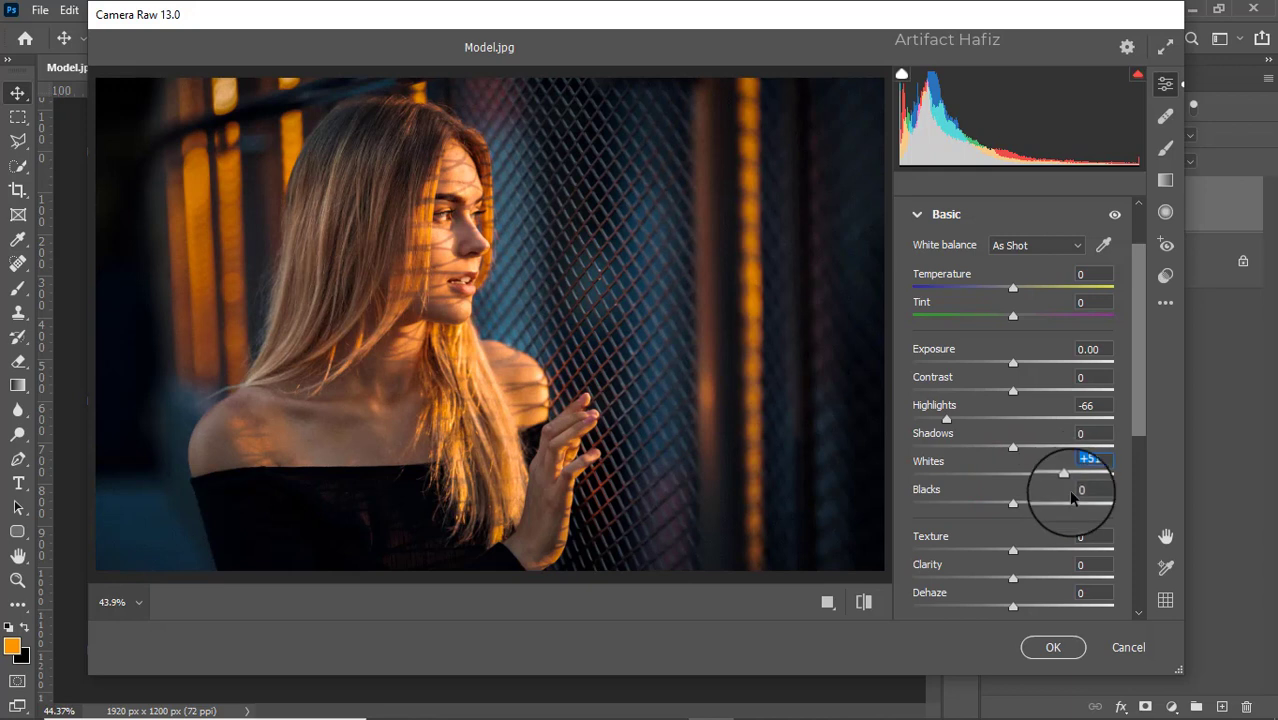
# - Adjust the basic tones: set Whites to +45, Contrast to -20, Shadows to +28 and Blacks to -3
pyautogui.moveTo(1072, 481); pyautogui.dragTo(1062, 481)
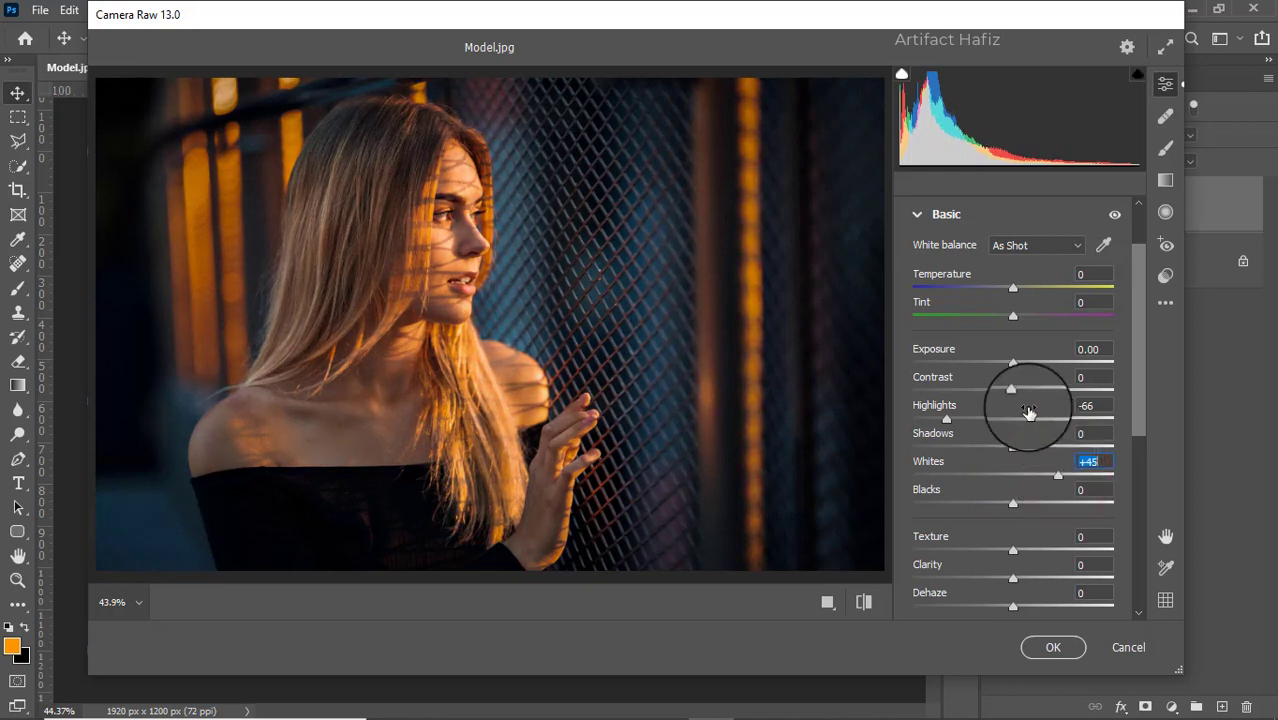
pyautogui.moveTo(1010, 390); pyautogui.dragTo(996, 407)
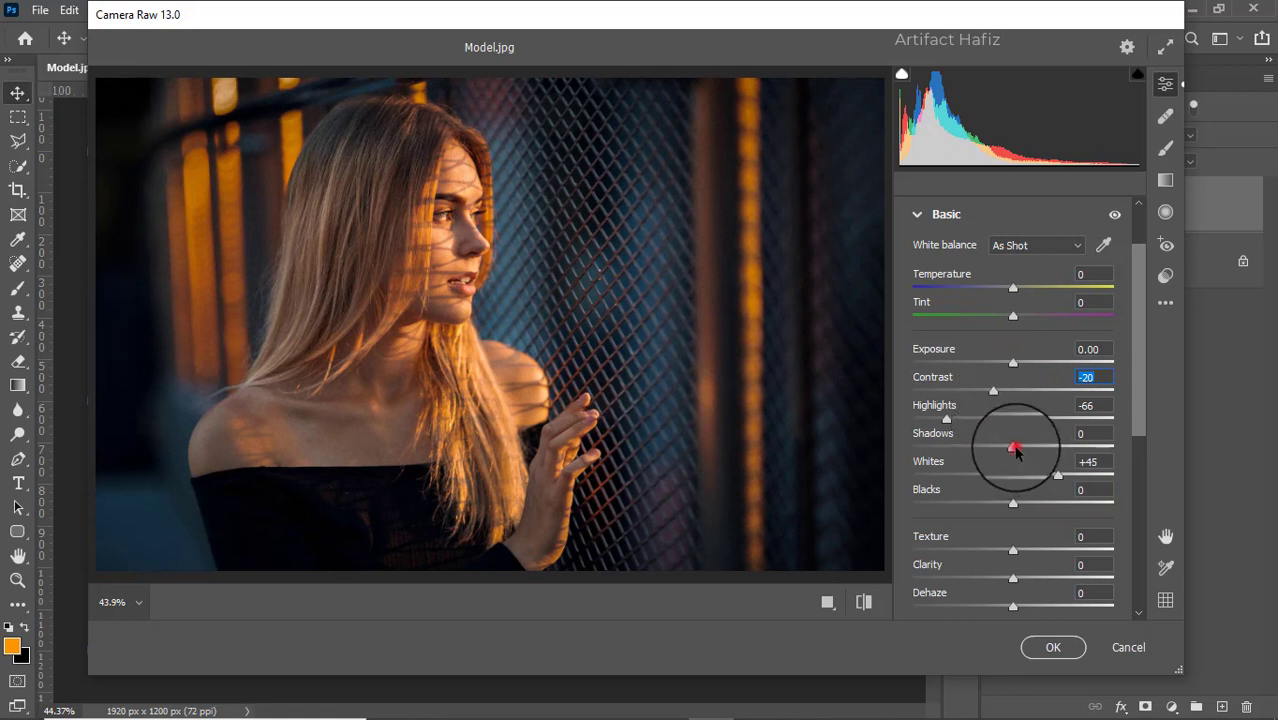
pyautogui.moveTo(1015, 452); pyautogui.dragTo(1043, 452)
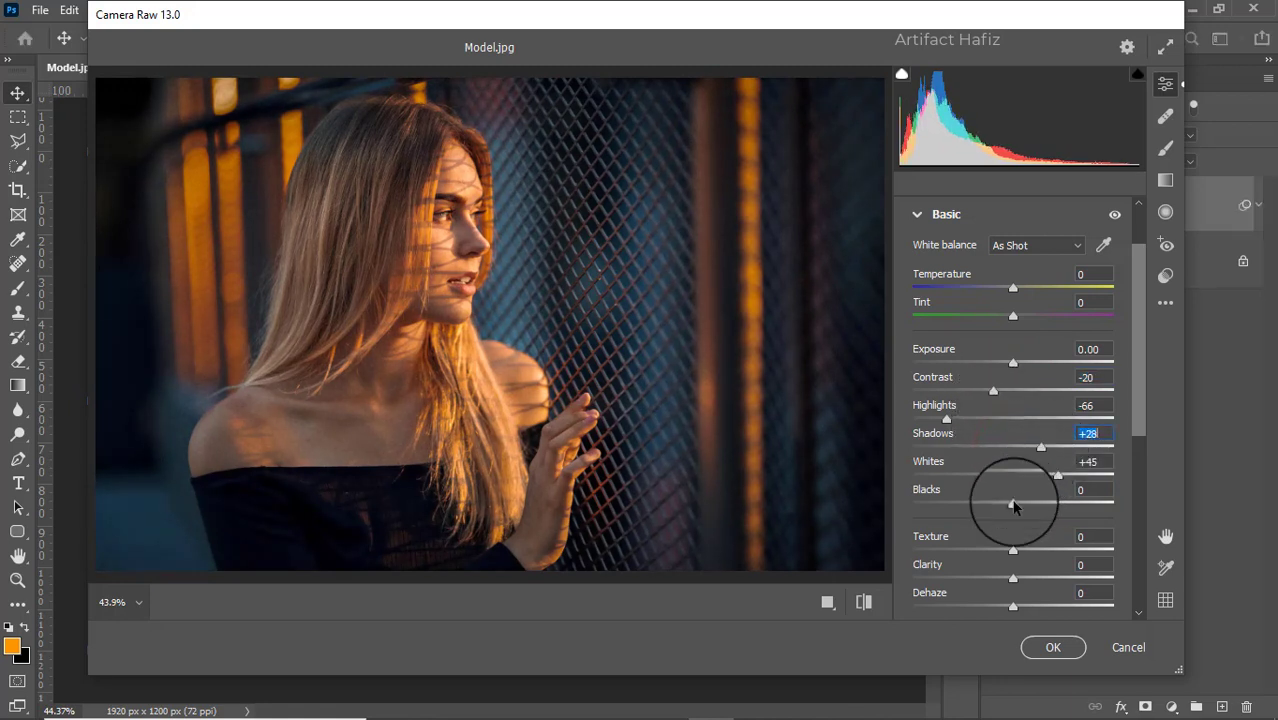
pyautogui.moveTo(987, 507); pyautogui.dragTo(1016, 510)
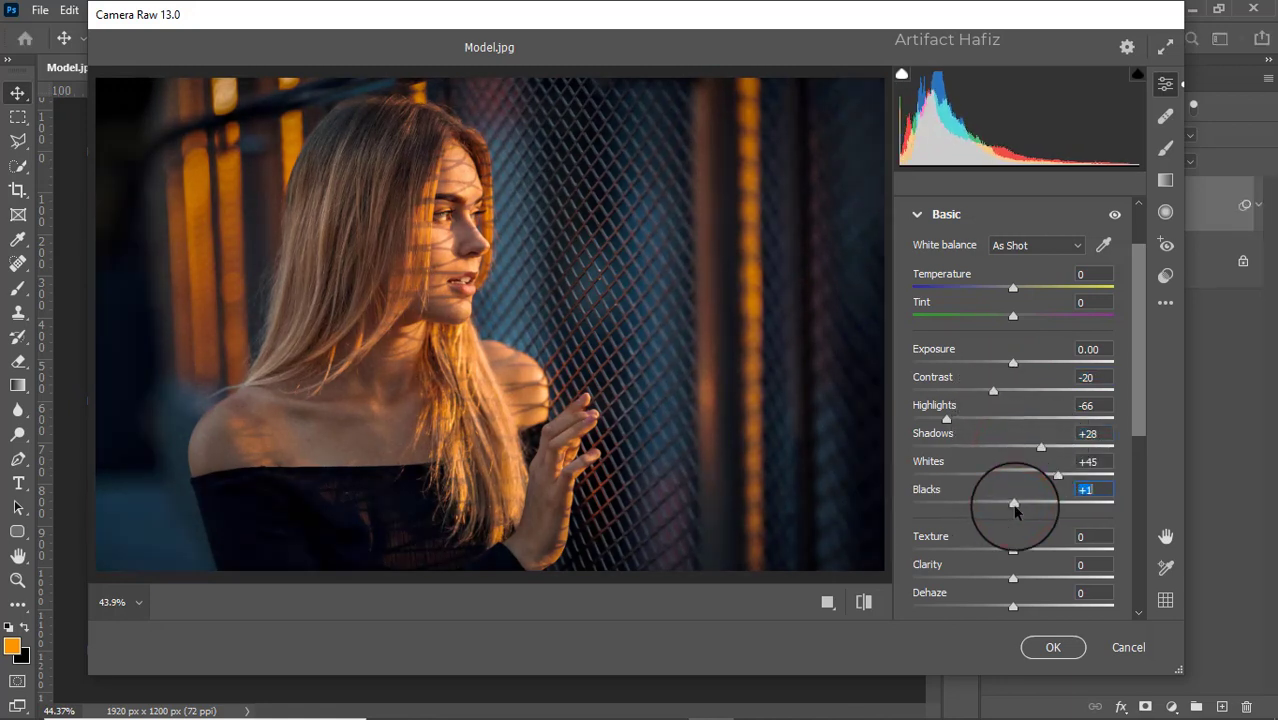
# - Set the photo's Texture to -4 and Clarity to +2
pyautogui.scroll(-3, 1084, 430)
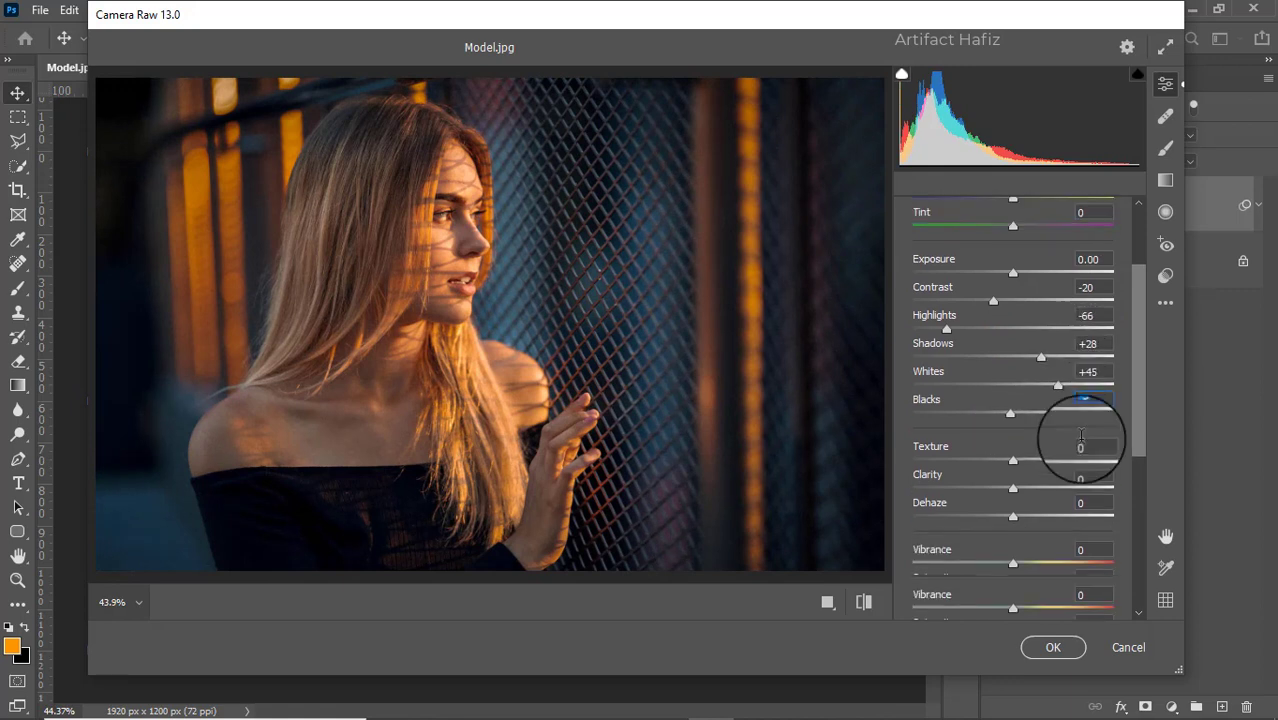
pyautogui.moveTo(1020, 423); pyautogui.dragTo(1012, 421)
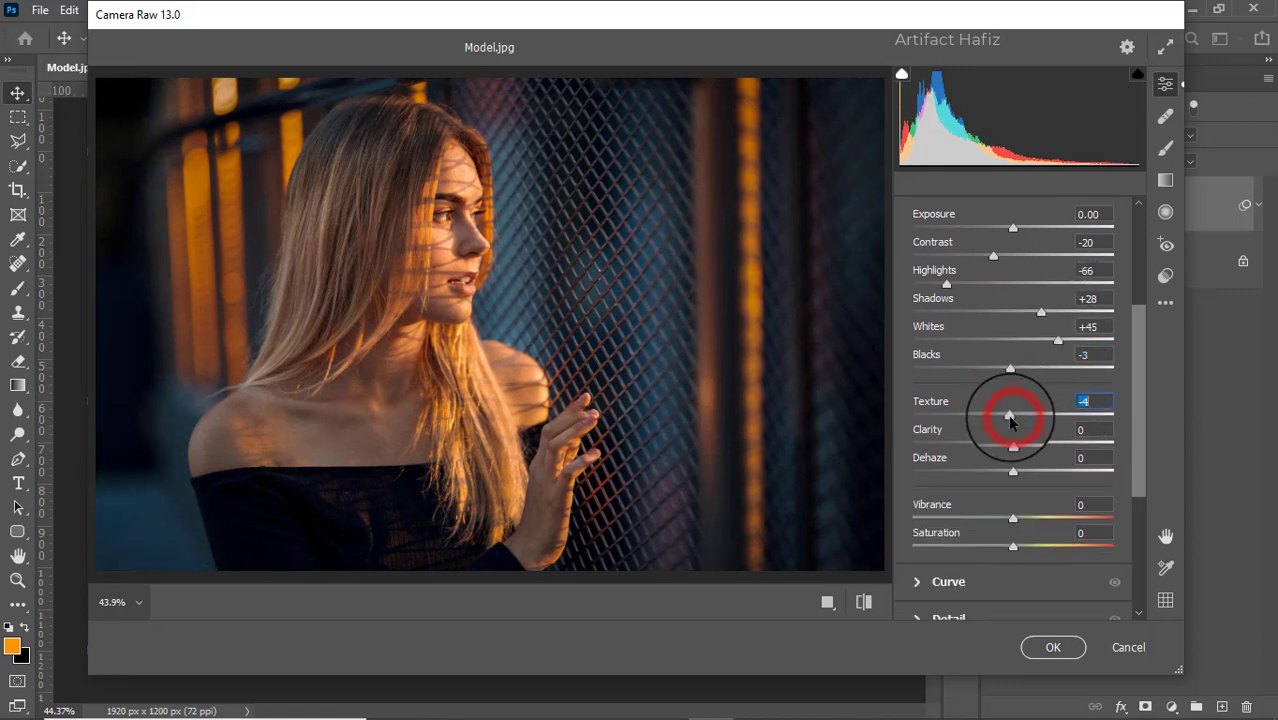
pyautogui.click(1013, 443)
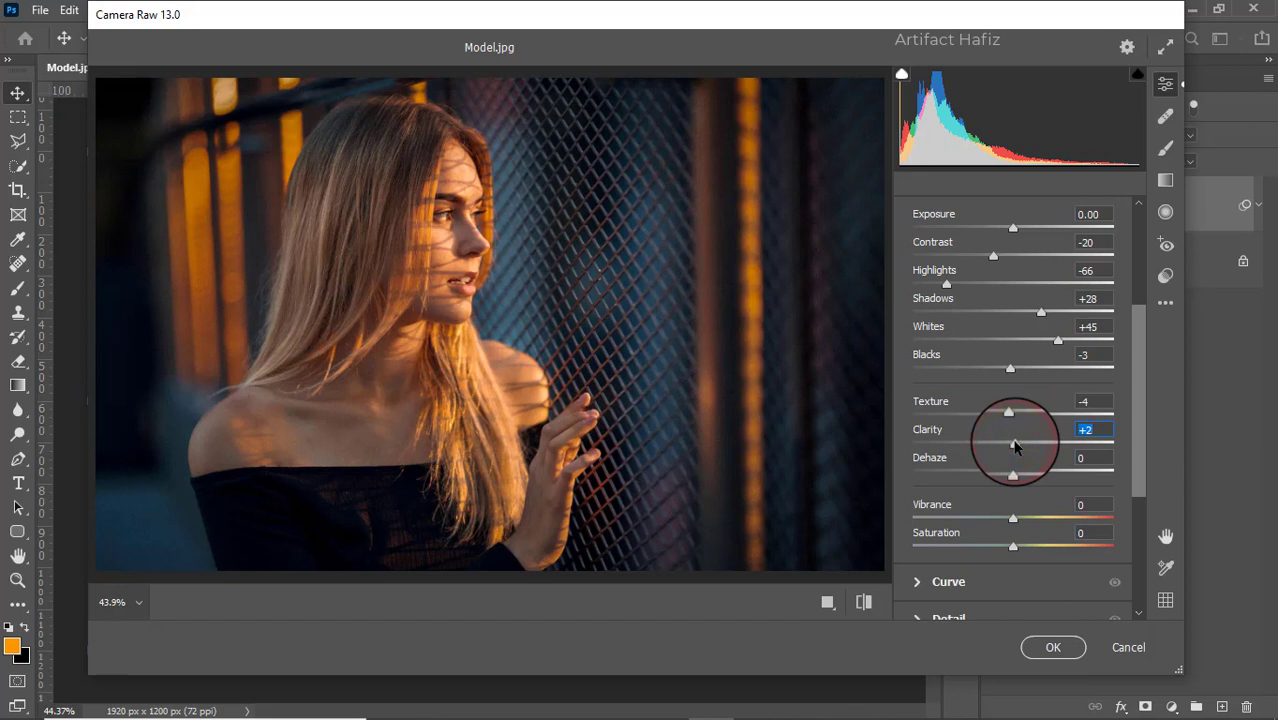
# - Shape the main point curve into a gentle S with input 194 at output 201, and lift the blue curve's black point to output 8
pyautogui.scroll(-4, 1016, 435)
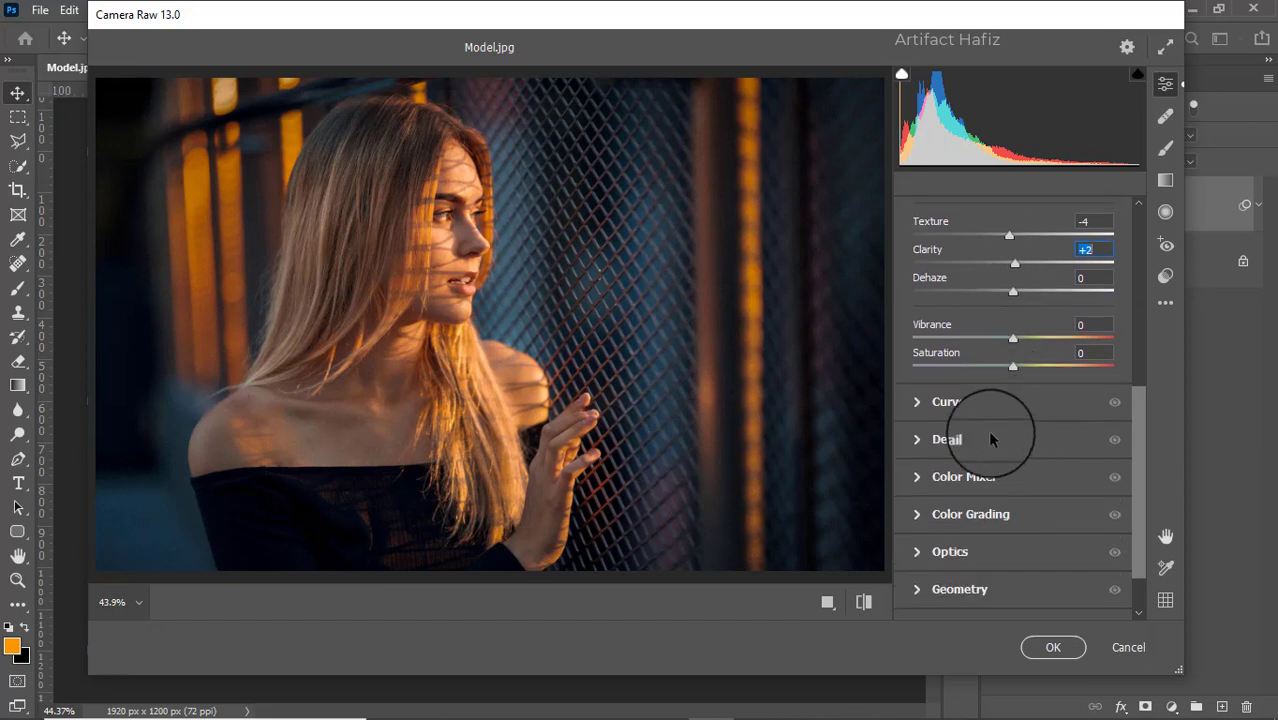
pyautogui.click(919, 403)
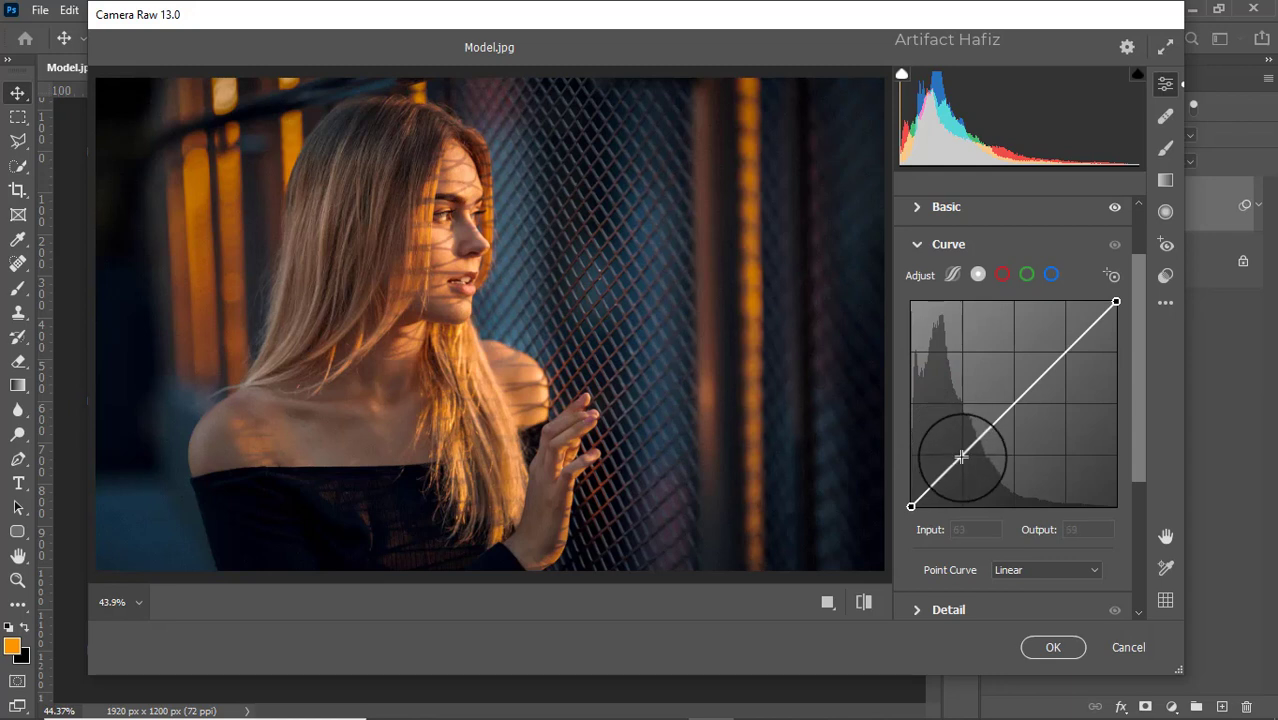
pyautogui.moveTo(960, 456); pyautogui.dragTo(964, 460)
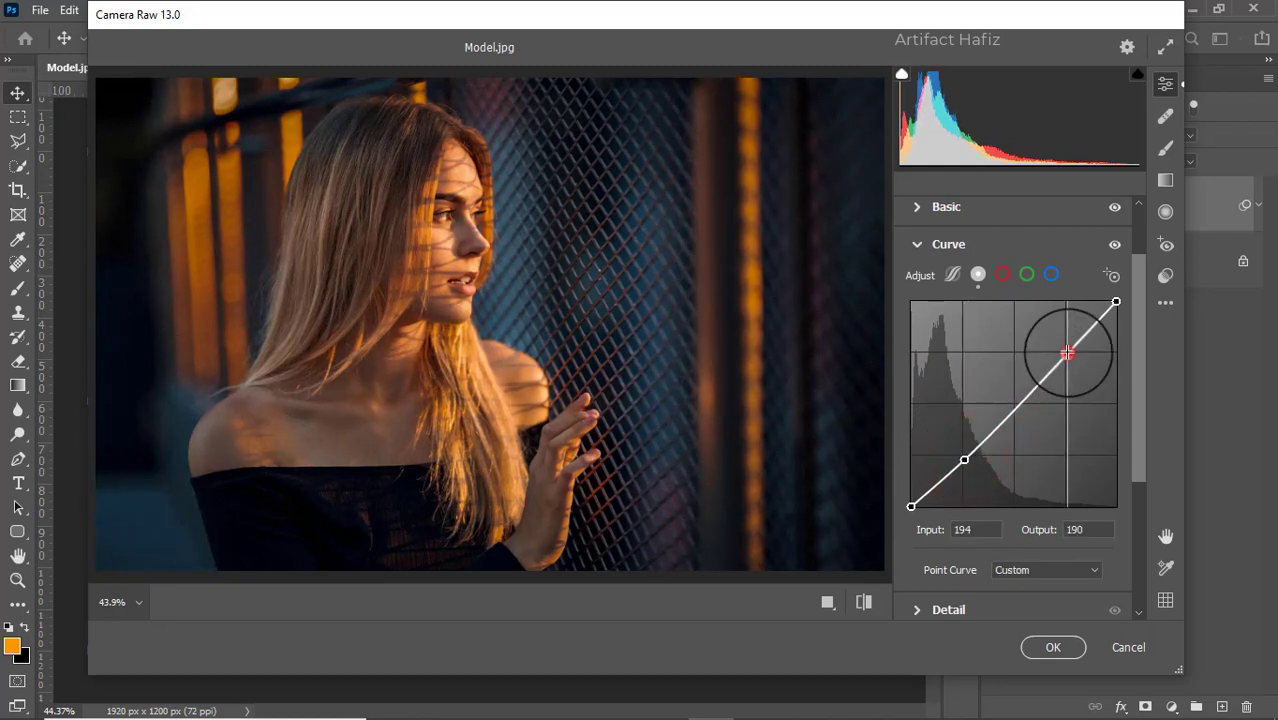
pyautogui.moveTo(1068, 353); pyautogui.dragTo(1066, 343)
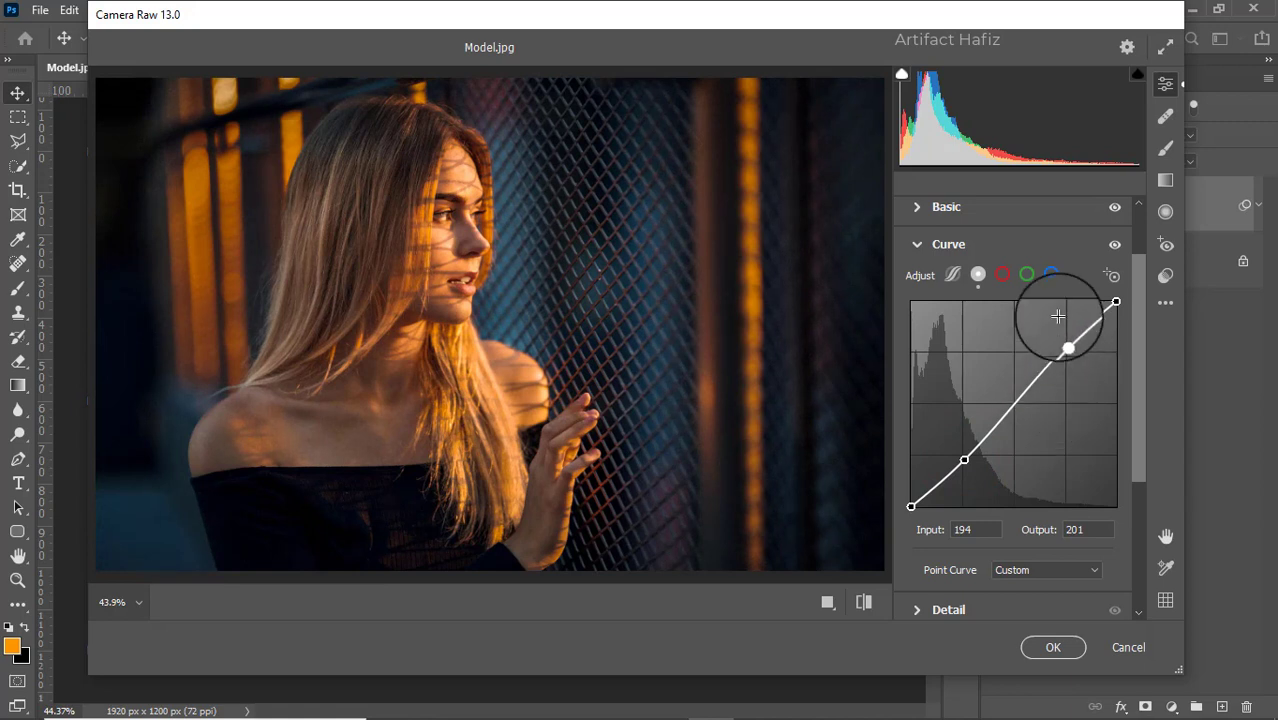
pyautogui.click(1051, 273)
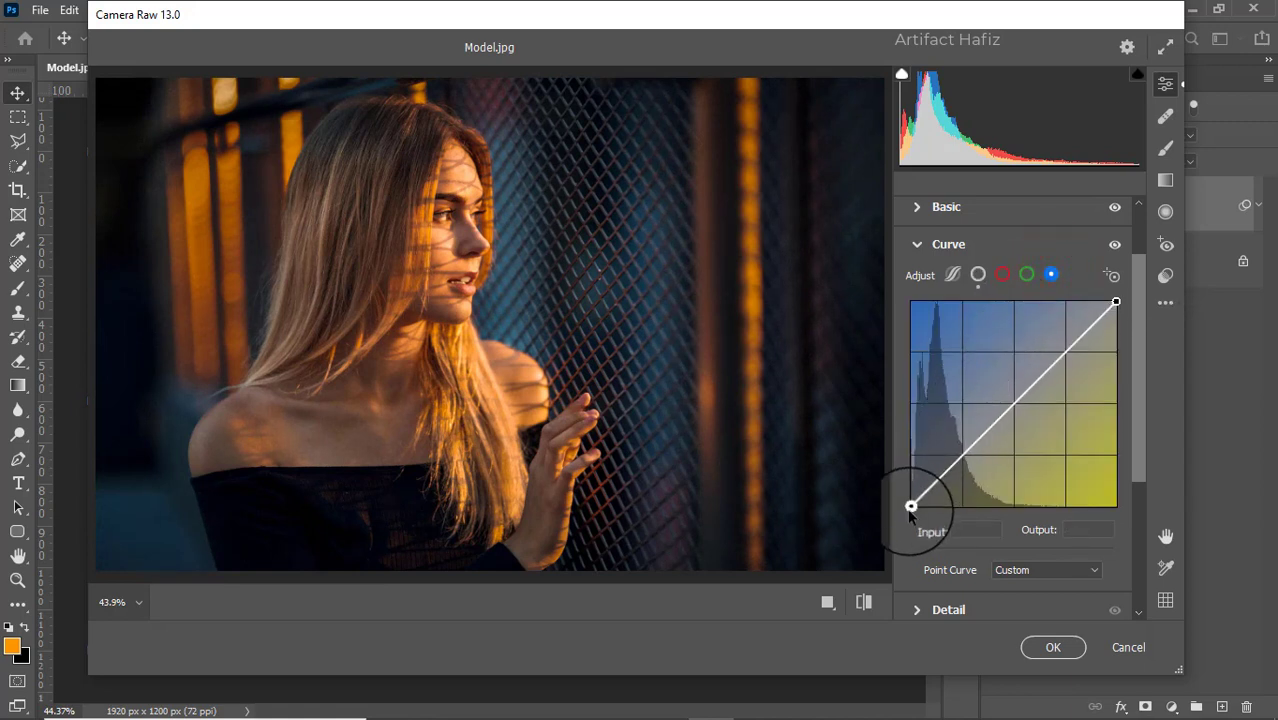
pyautogui.moveTo(911, 506); pyautogui.dragTo(912, 503)
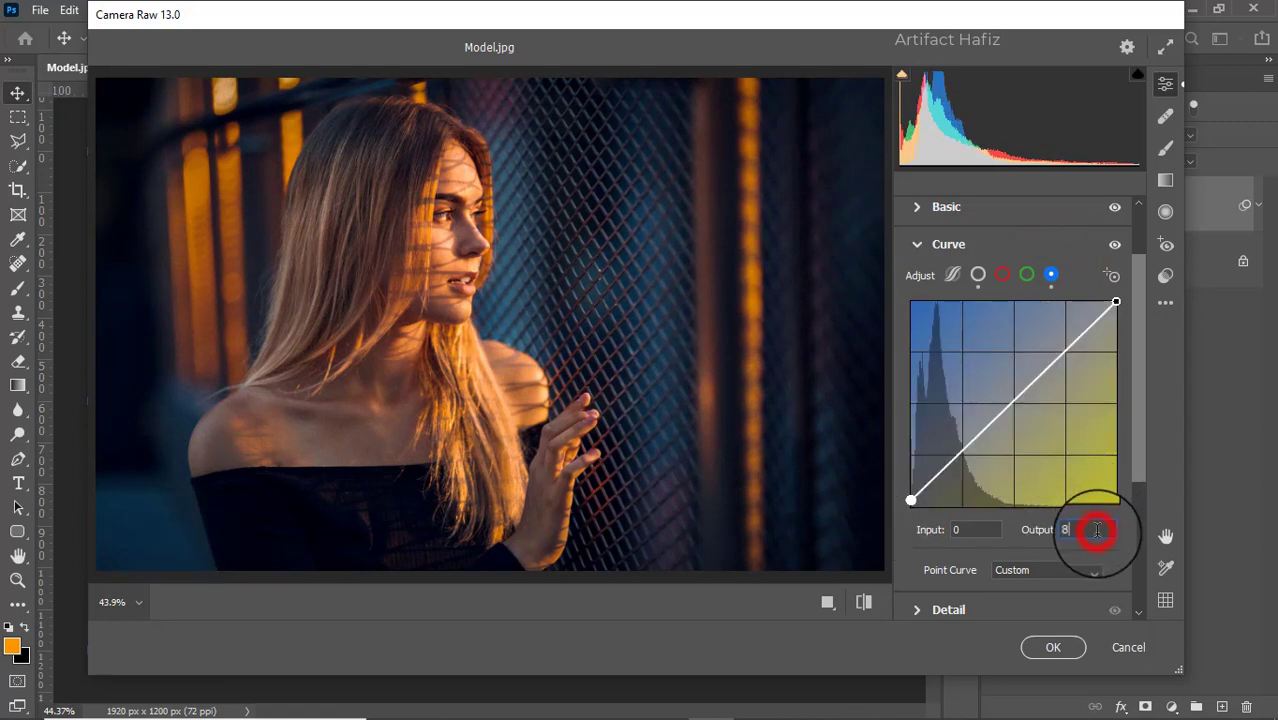
# - Set the detail adjustments to Noise Reduction 14 and Sharpening 8
pyautogui.scroll(-4, 1096, 483)
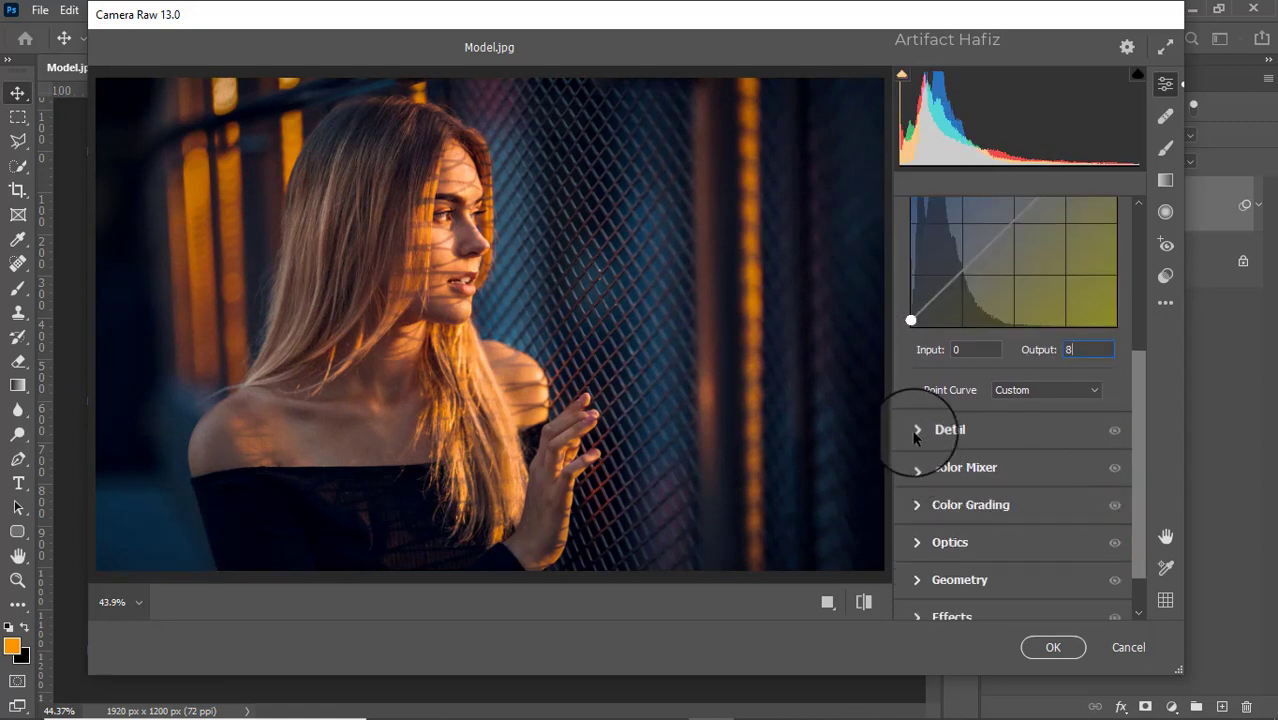
pyautogui.click(916, 430)
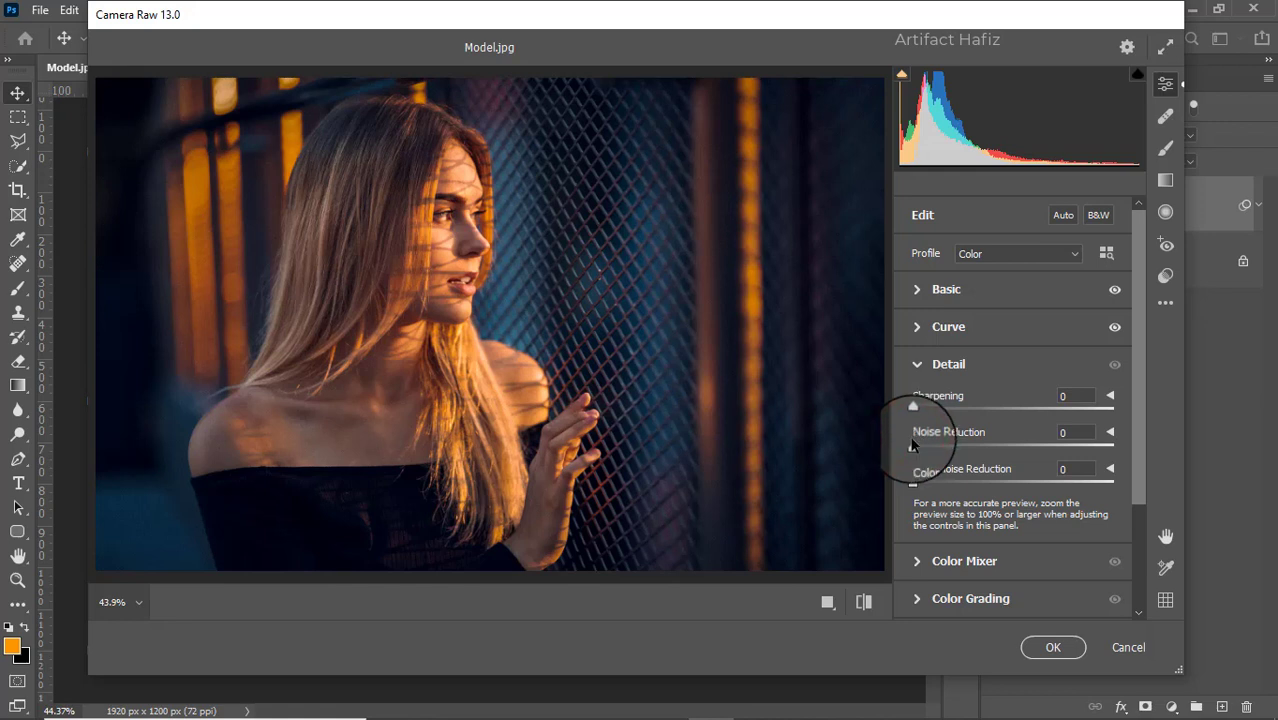
pyautogui.moveTo(912, 447); pyautogui.dragTo(932, 452)
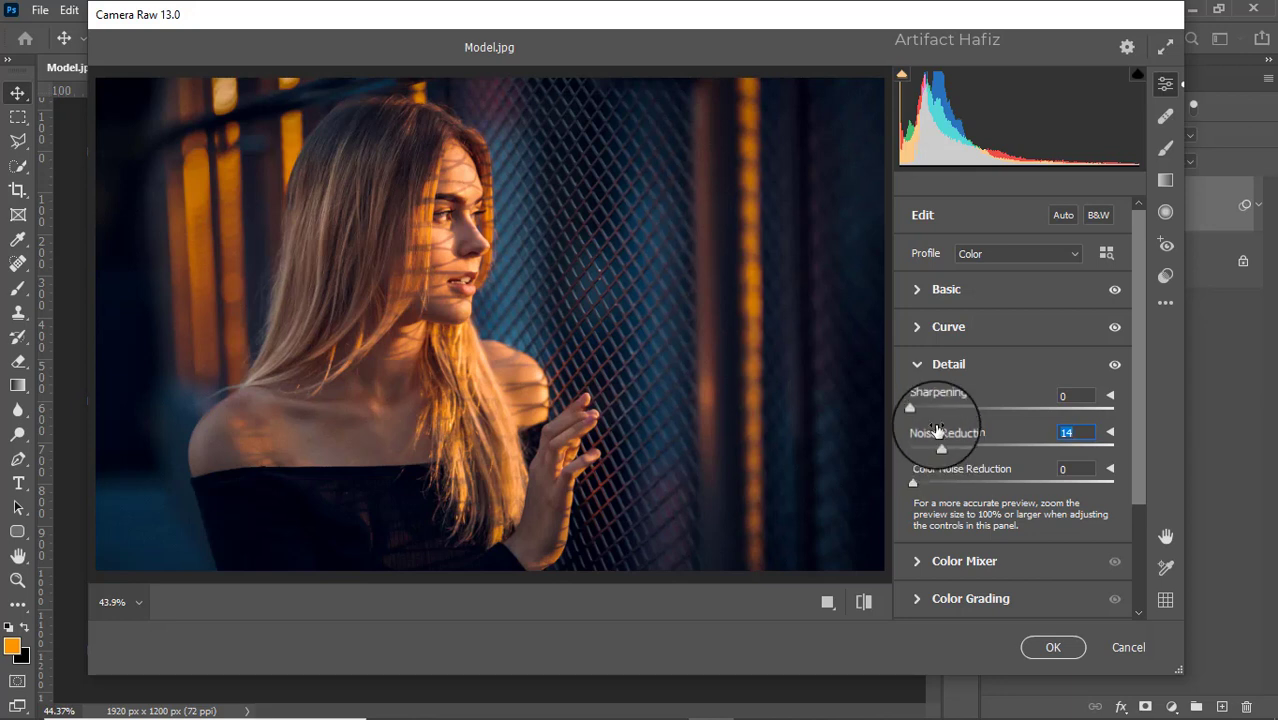
pyautogui.moveTo(912, 410); pyautogui.dragTo(921, 417)
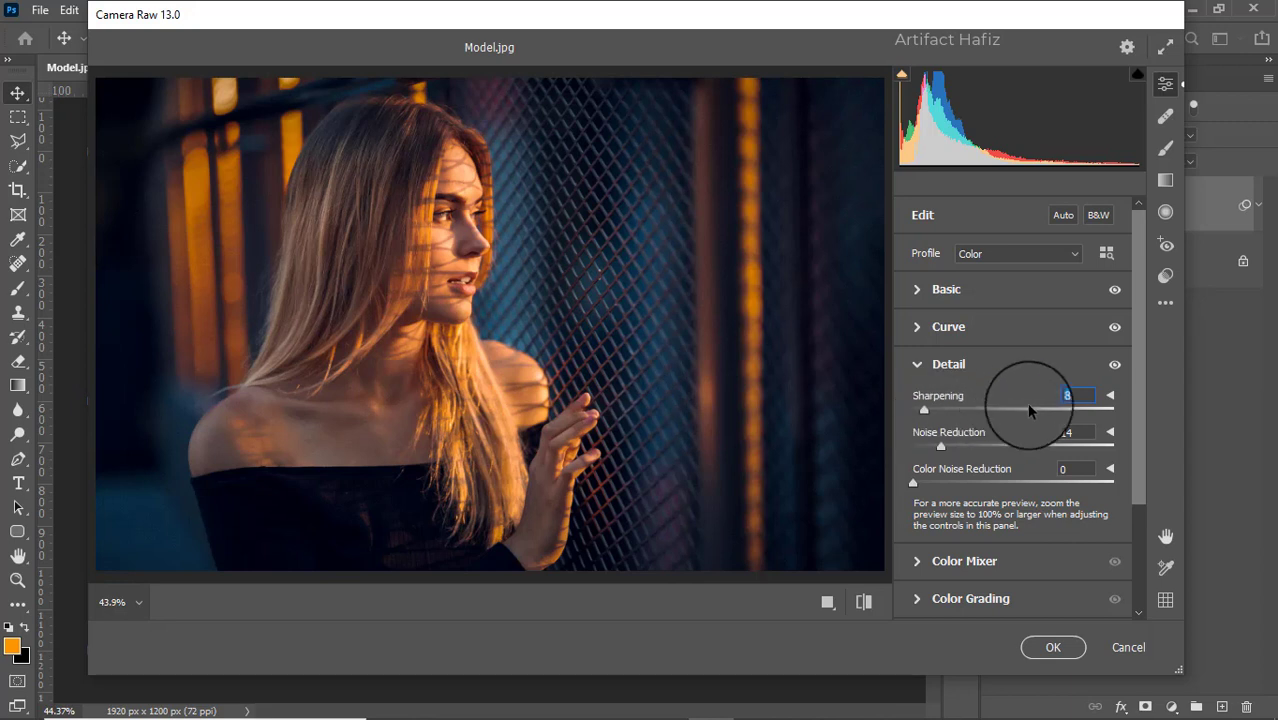
# - Set the HSL saturation of Yellows to -100, Reds to +21 and Oranges to -19
pyautogui.scroll(-3, 1072, 383)
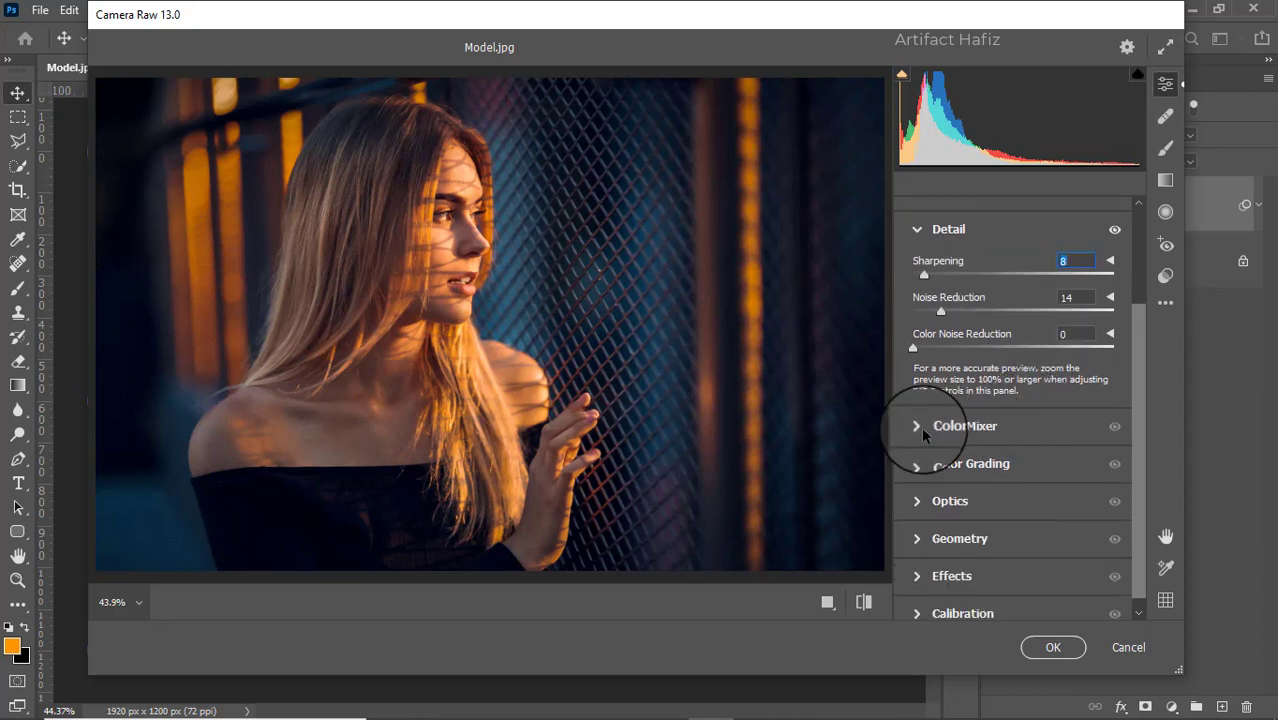
pyautogui.click(933, 430)
pyautogui.click(967, 317)
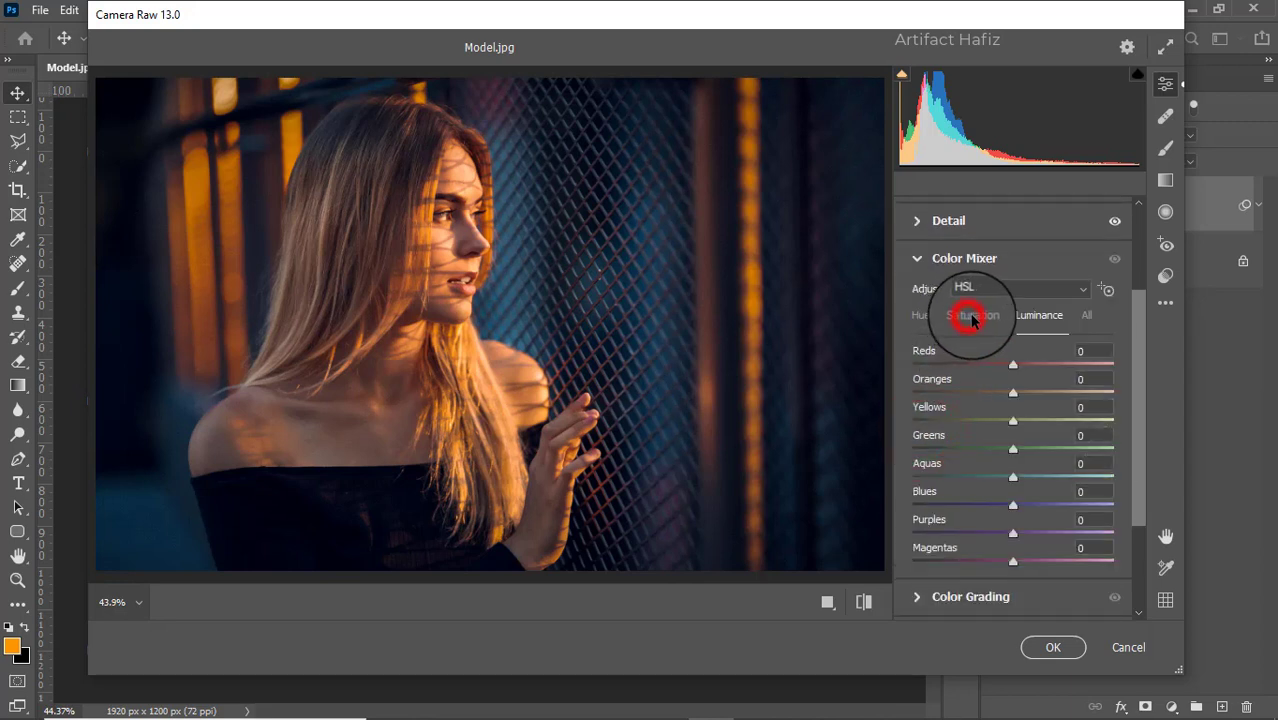
pyautogui.moveTo(1013, 421); pyautogui.dragTo(826, 420)
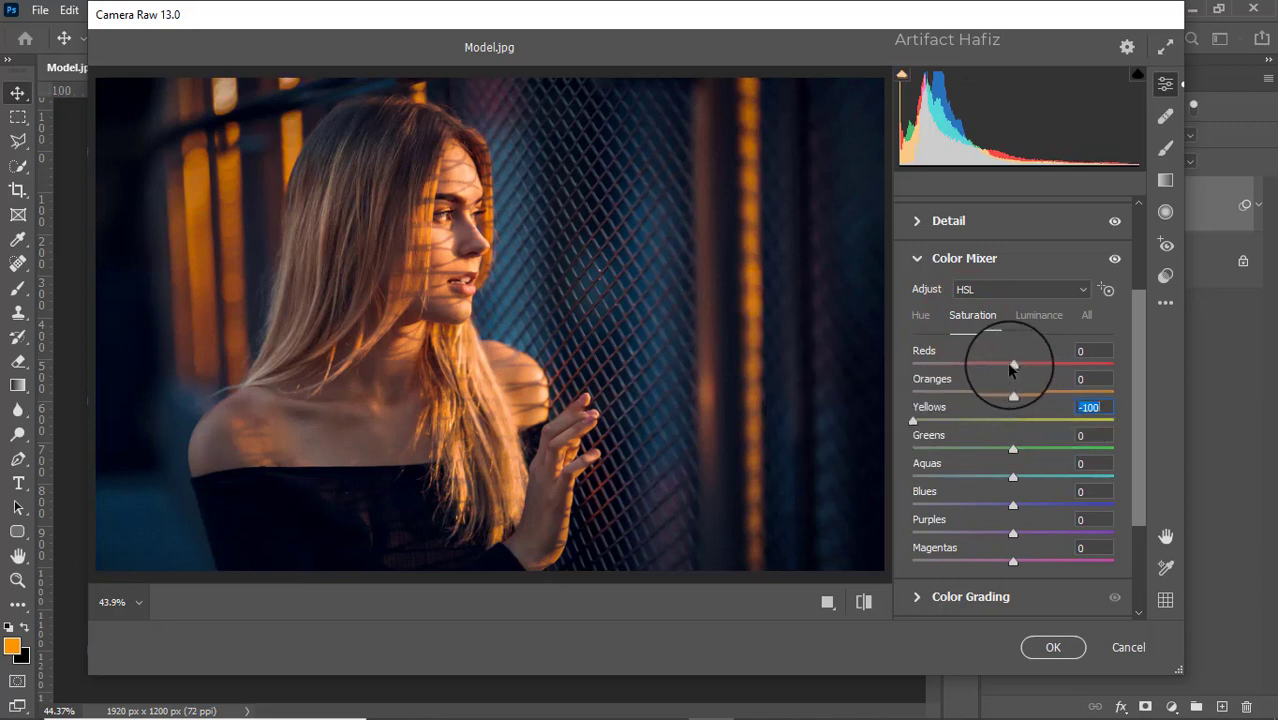
pyautogui.moveTo(1010, 365); pyautogui.dragTo(995, 409)
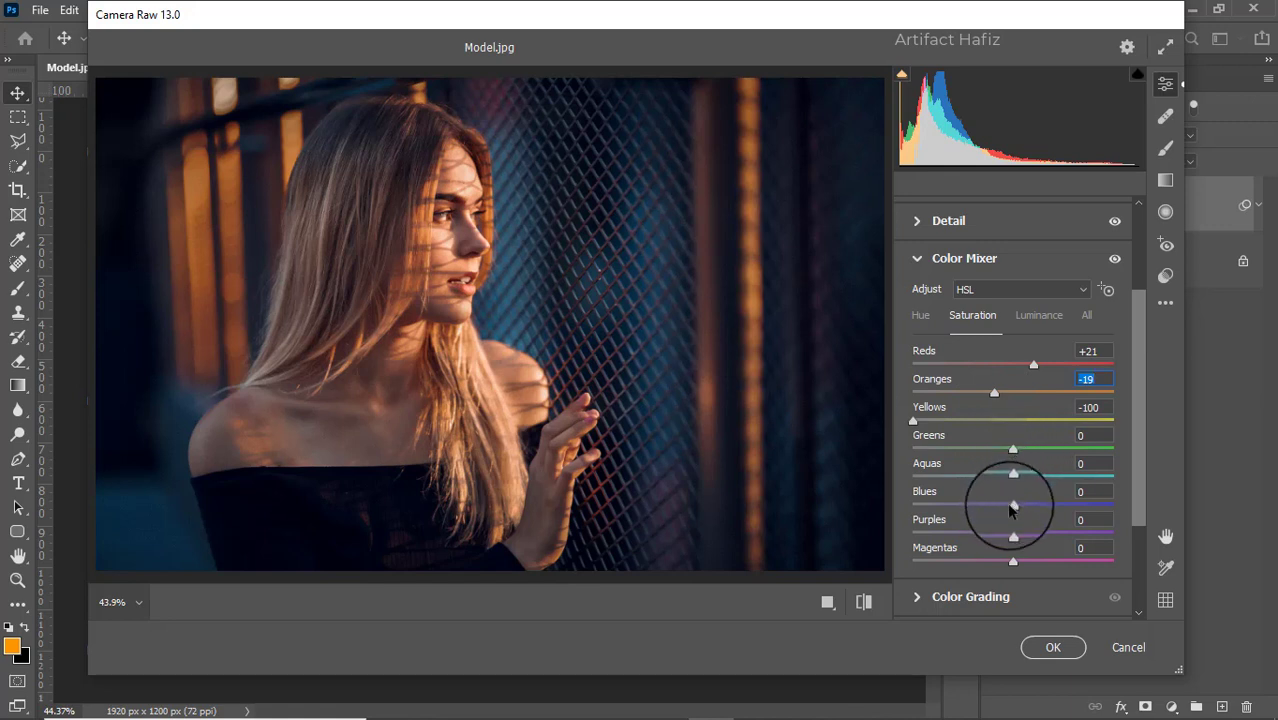
# - Set the HSL luminance of Reds to -28, Oranges to +7 and Yellows to +9
pyautogui.click(1040, 316)
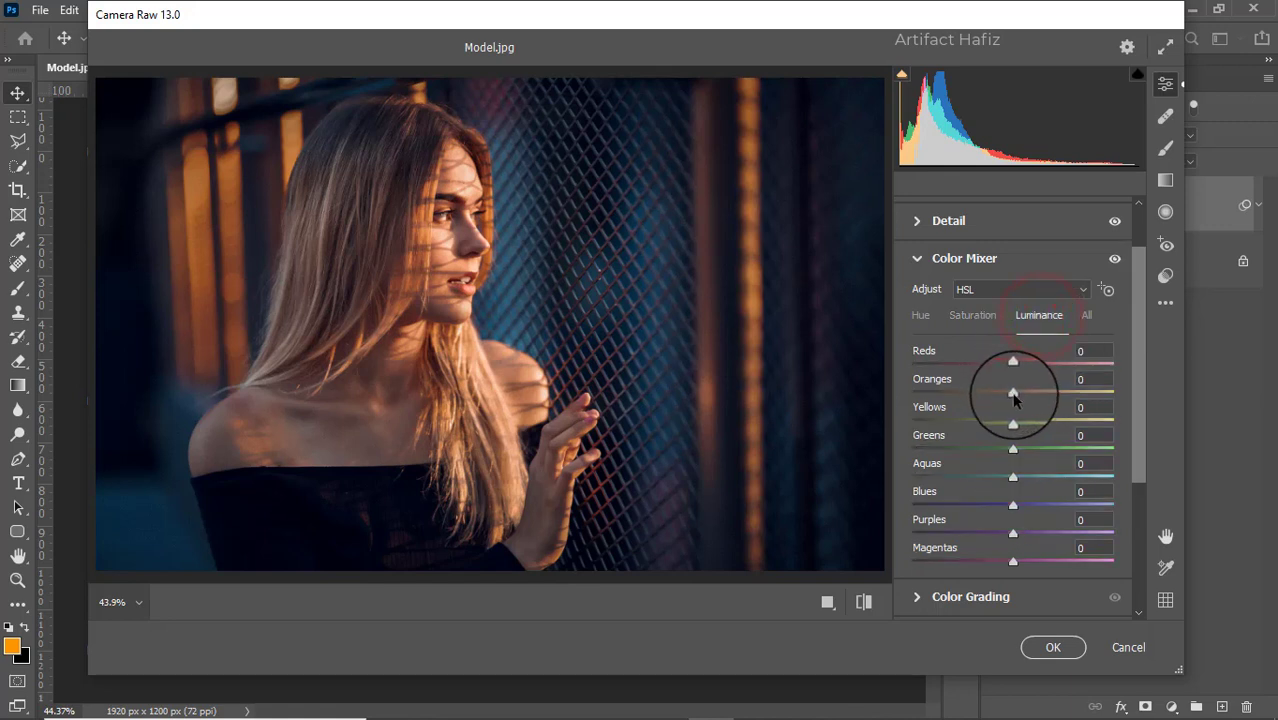
pyautogui.moveTo(1013, 394); pyautogui.dragTo(984, 368)
pyautogui.click(1012, 364)
pyautogui.moveTo(1013, 421)
pyautogui.mouseDown()
pyautogui.moveTo(949, 414)
pyautogui.moveTo(1035, 422)
pyautogui.moveTo(1022, 429)
pyautogui.mouseUp()
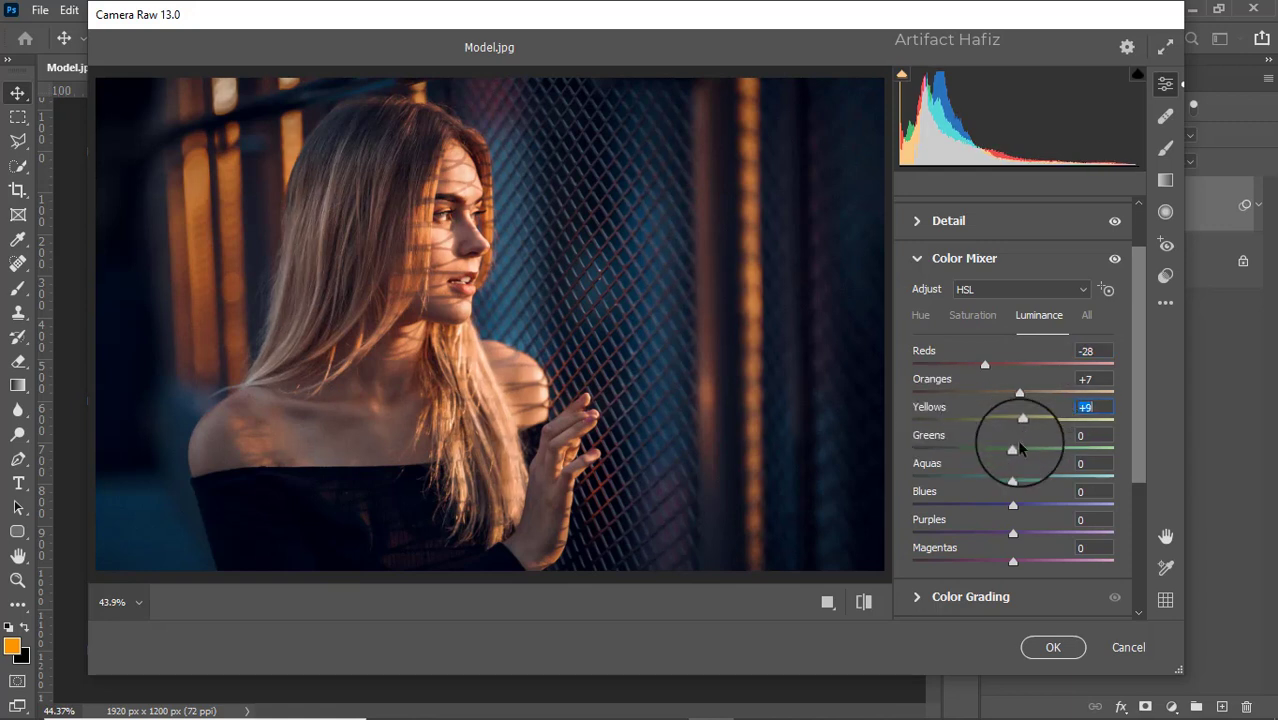
# - Tint the midtones blue in Color Grading with hue 213 and saturation 13
pyautogui.scroll(-1, 1025, 420)
pyautogui.scroll(-2, 1027, 418)
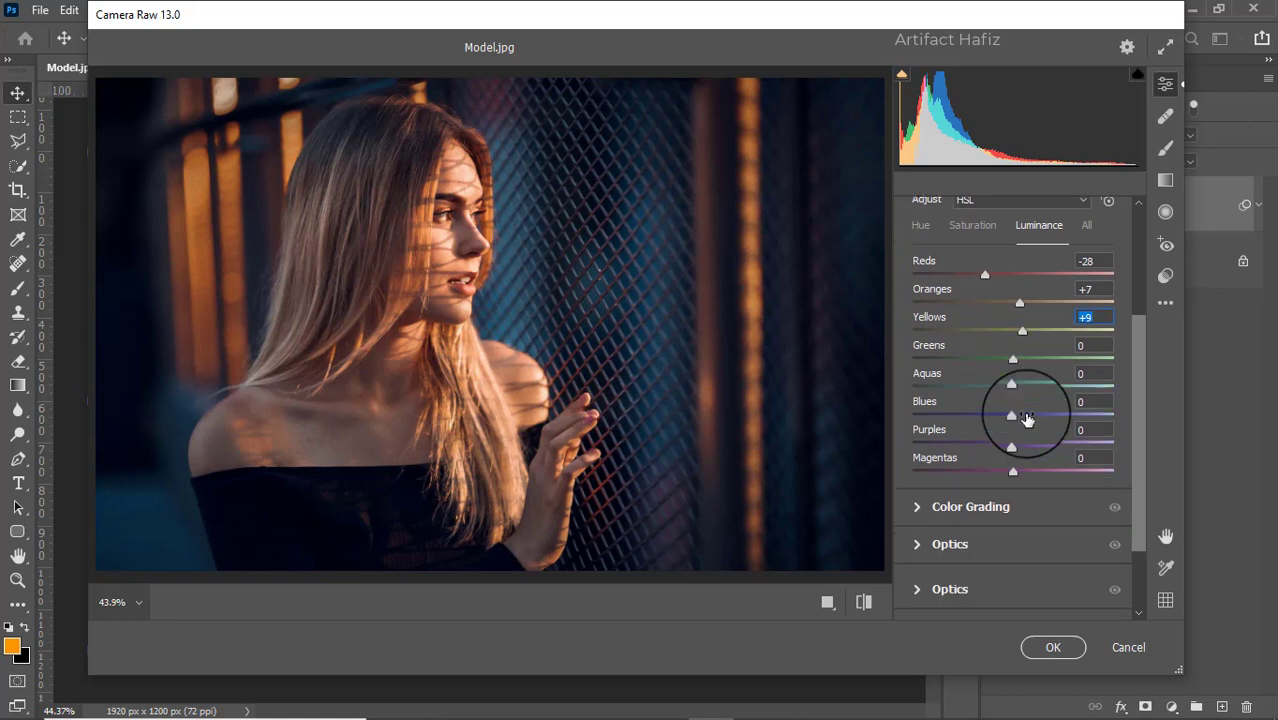
pyautogui.click(914, 450)
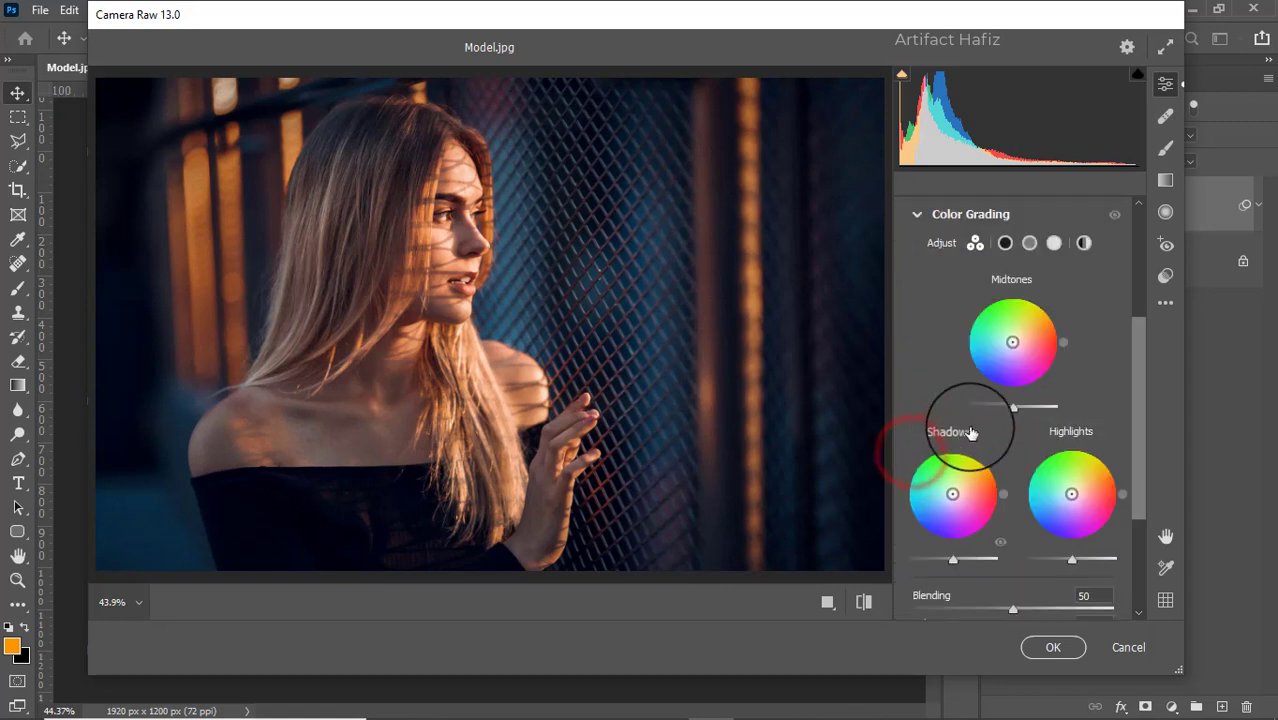
pyautogui.moveTo(1015, 346); pyautogui.dragTo(907, 437)
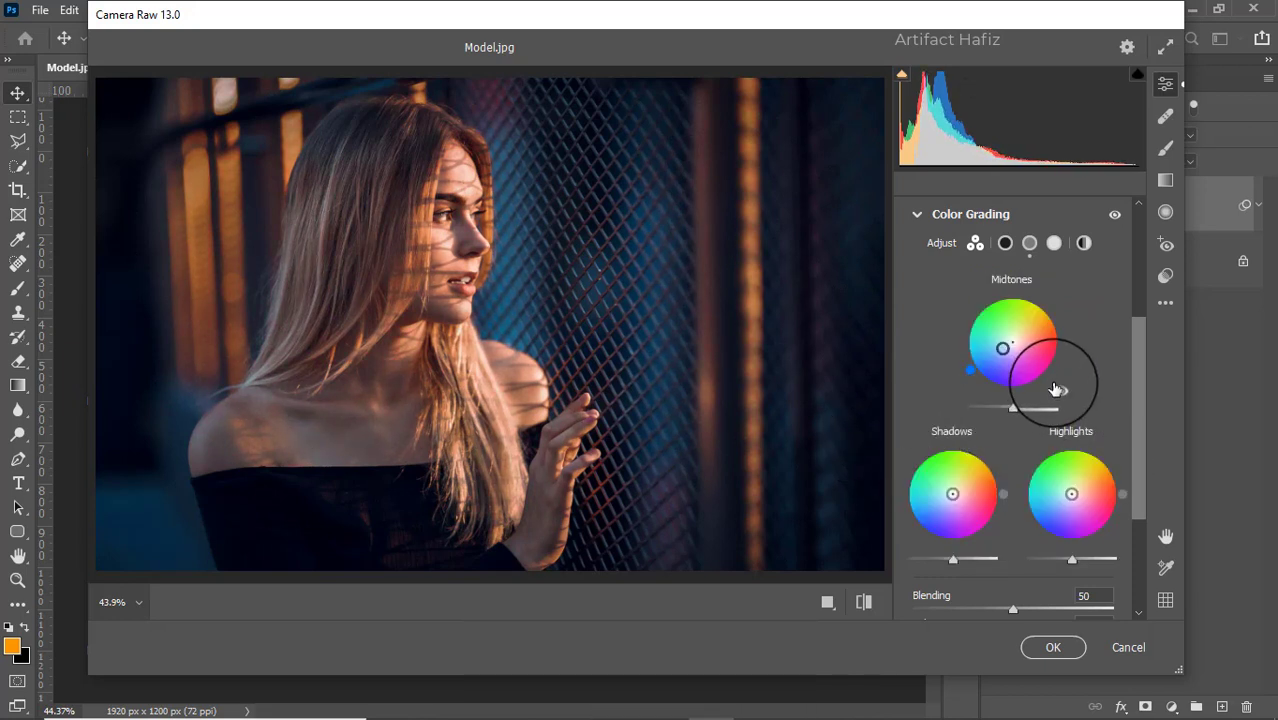
pyautogui.moveTo(1005, 352); pyautogui.dragTo(1025, 387)
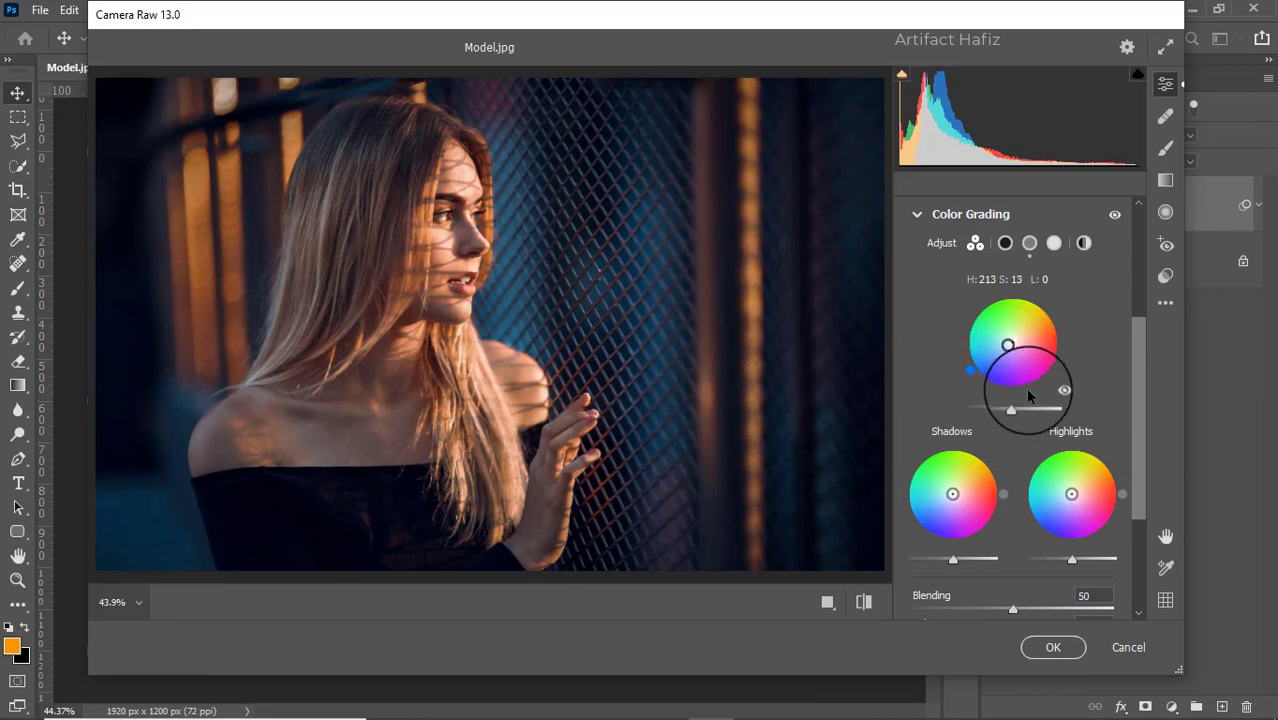
# - Calibrate the primary colours' saturation: set Red Primary to -6, Green Primary to -4 and Blue Primary to +11
pyautogui.scroll(-1, 1025, 387)
pyautogui.scroll(-1, 1025, 387)
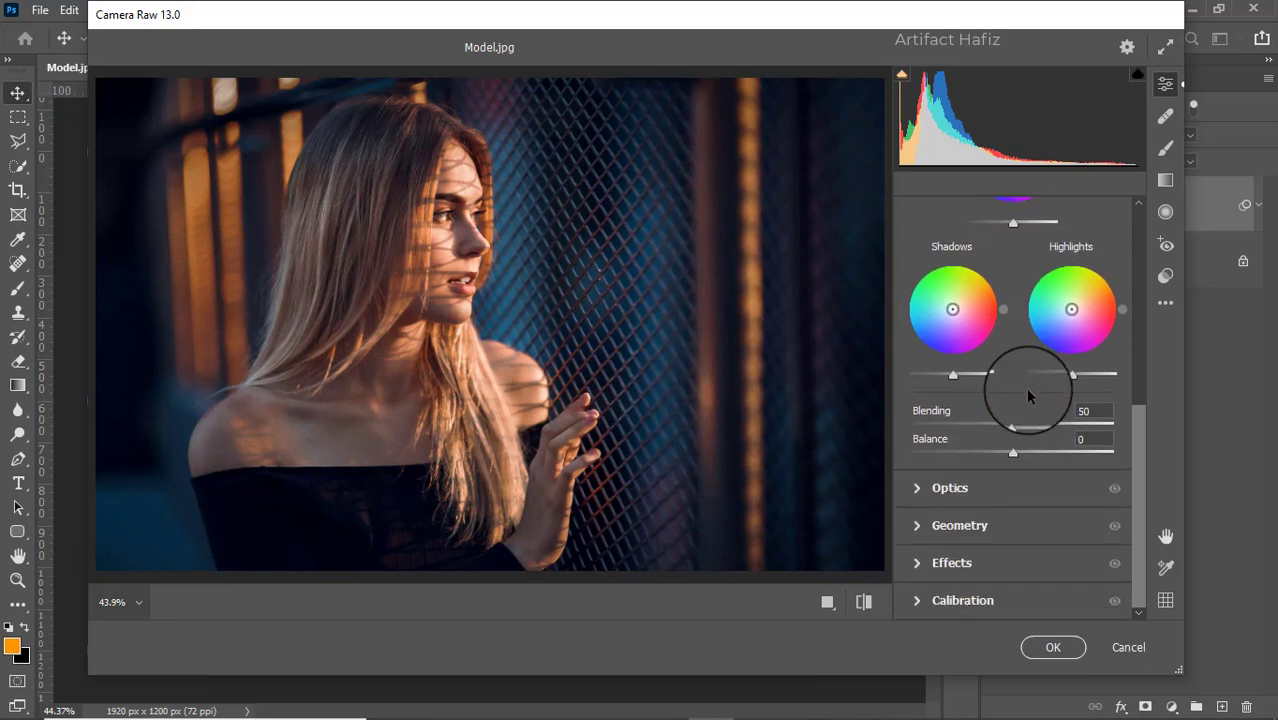
pyautogui.click(916, 600)
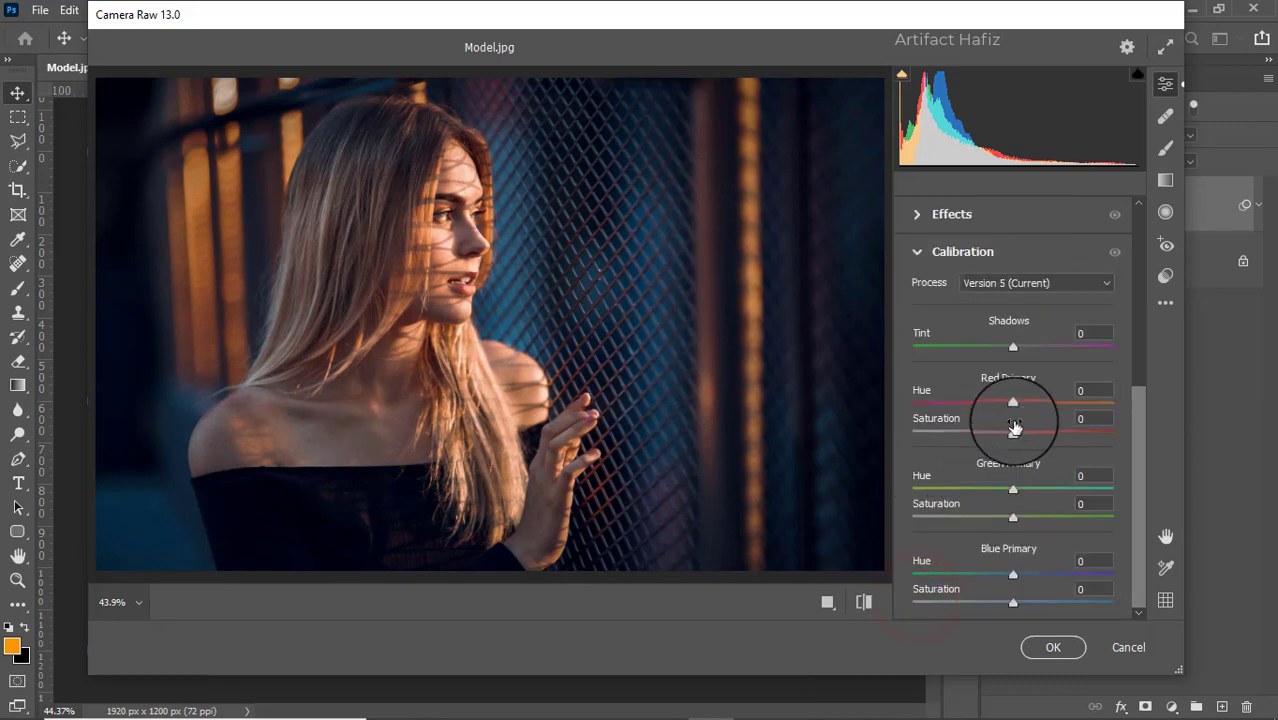
pyautogui.moveTo(1012, 432); pyautogui.dragTo(1006, 432)
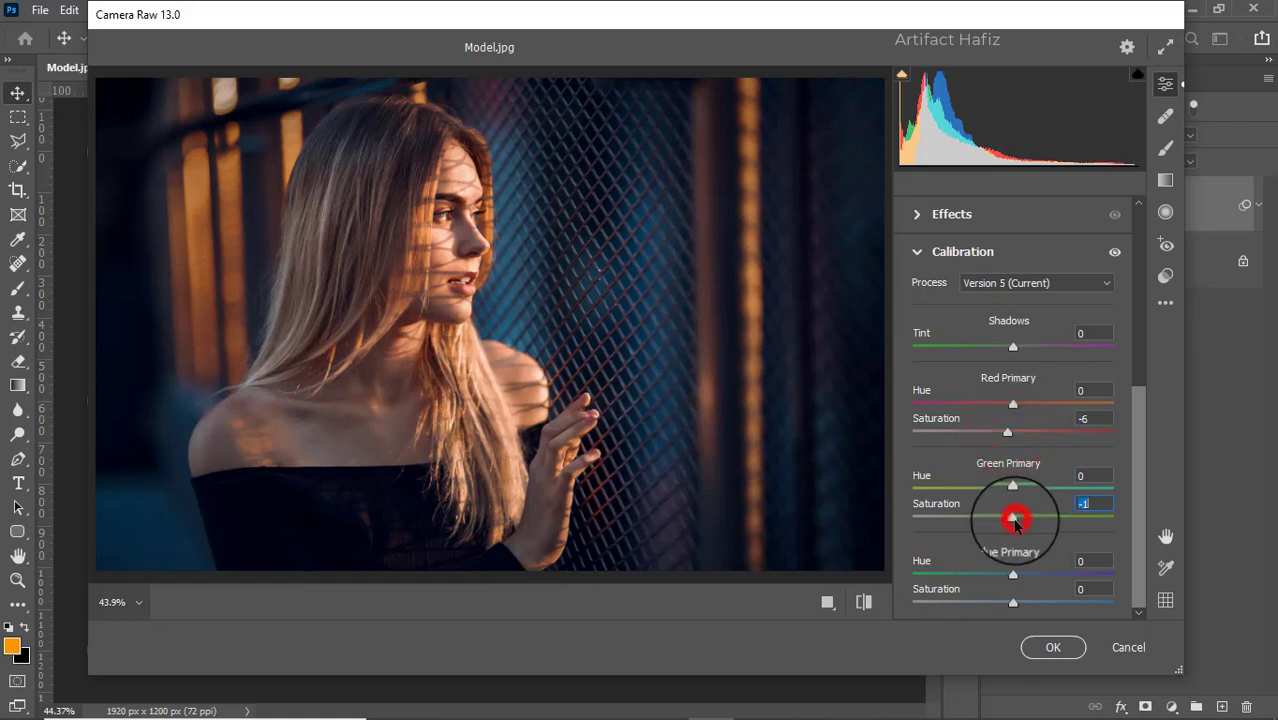
pyautogui.moveTo(1014, 518); pyautogui.dragTo(1007, 517)
pyautogui.moveTo(1013, 601); pyautogui.dragTo(1015, 603)
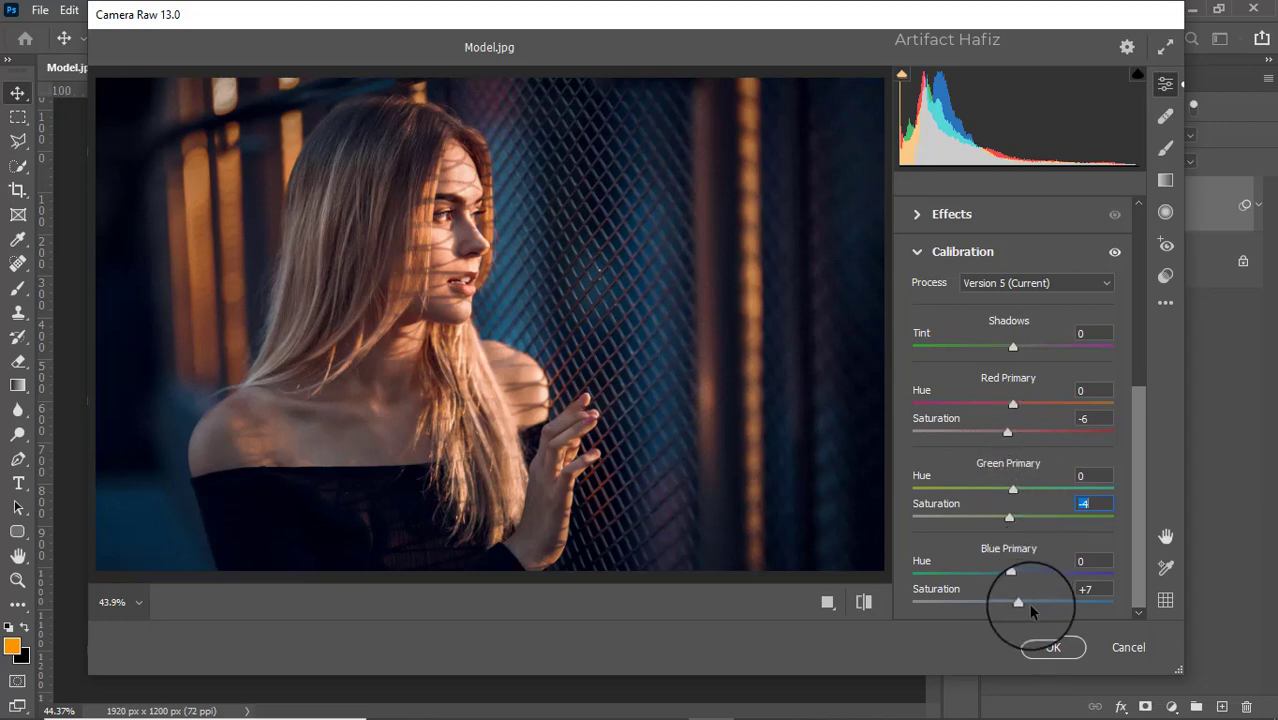
pyautogui.moveTo(1020, 603); pyautogui.dragTo(1024, 607)
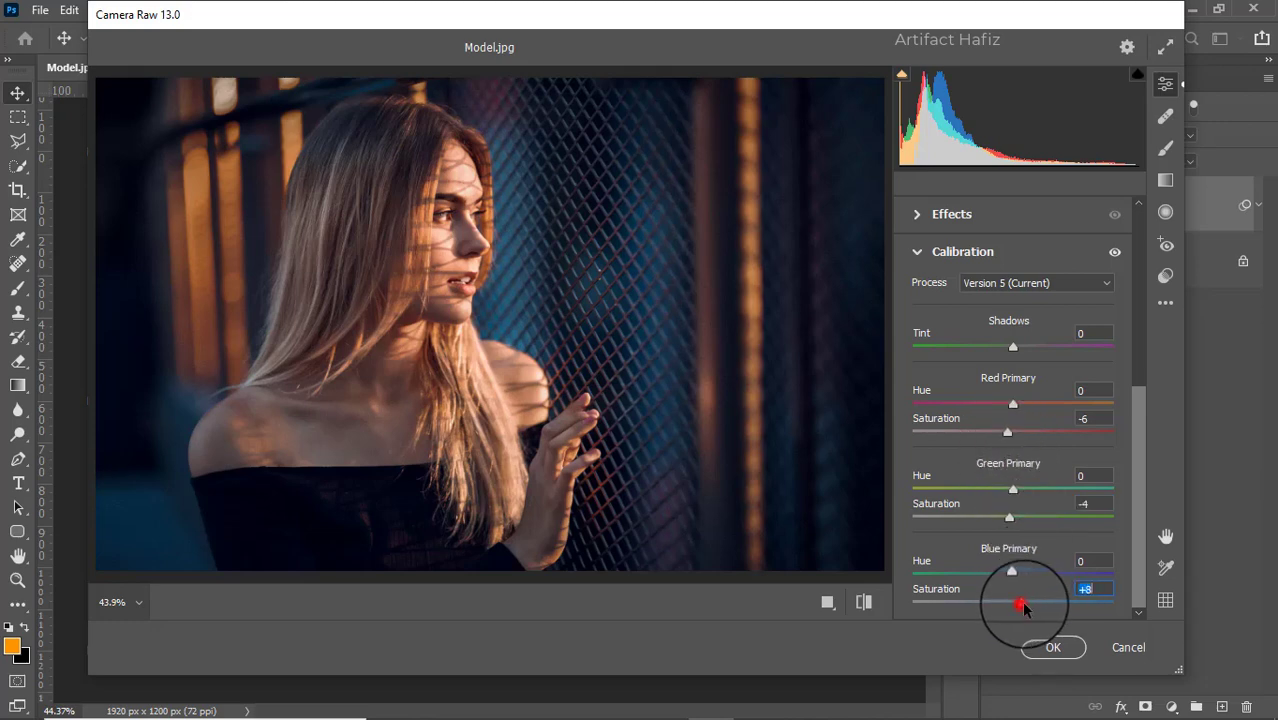
# - Commit the Camera Raw adjustments and compare before and after by hiding and showing the Background copy layer
pyautogui.click(1052, 646)
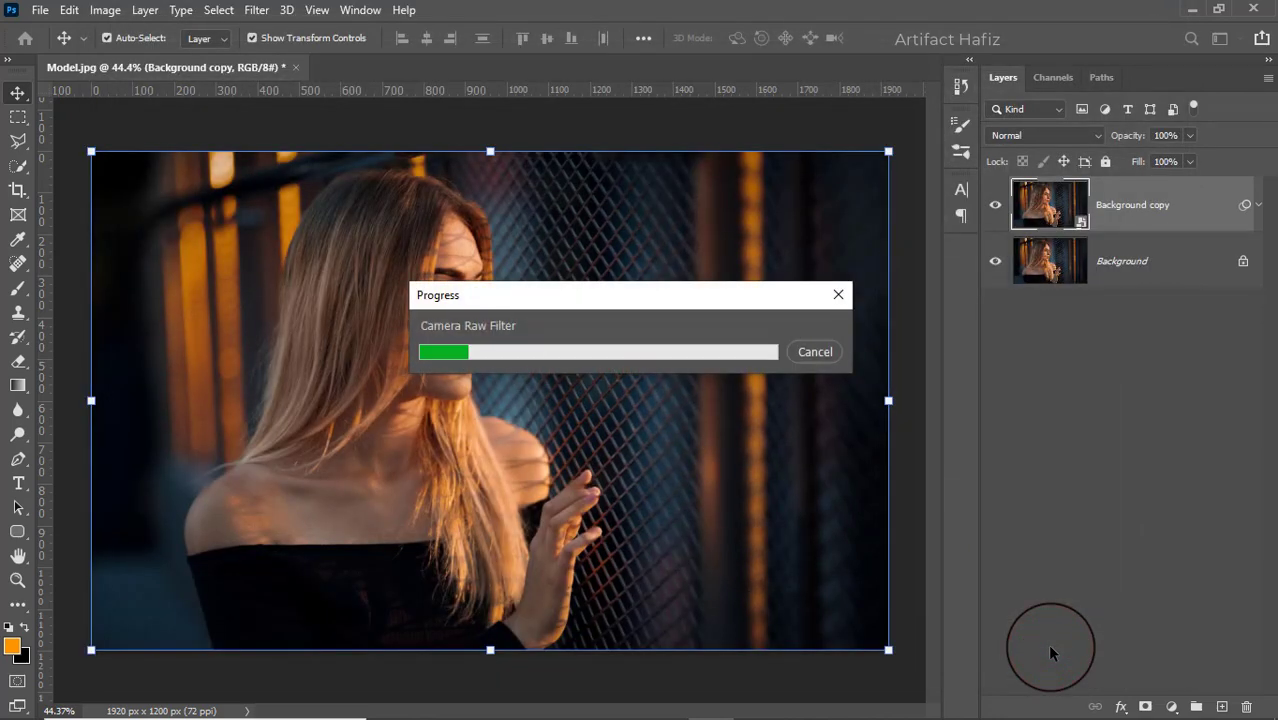
pyautogui.click(995, 206)
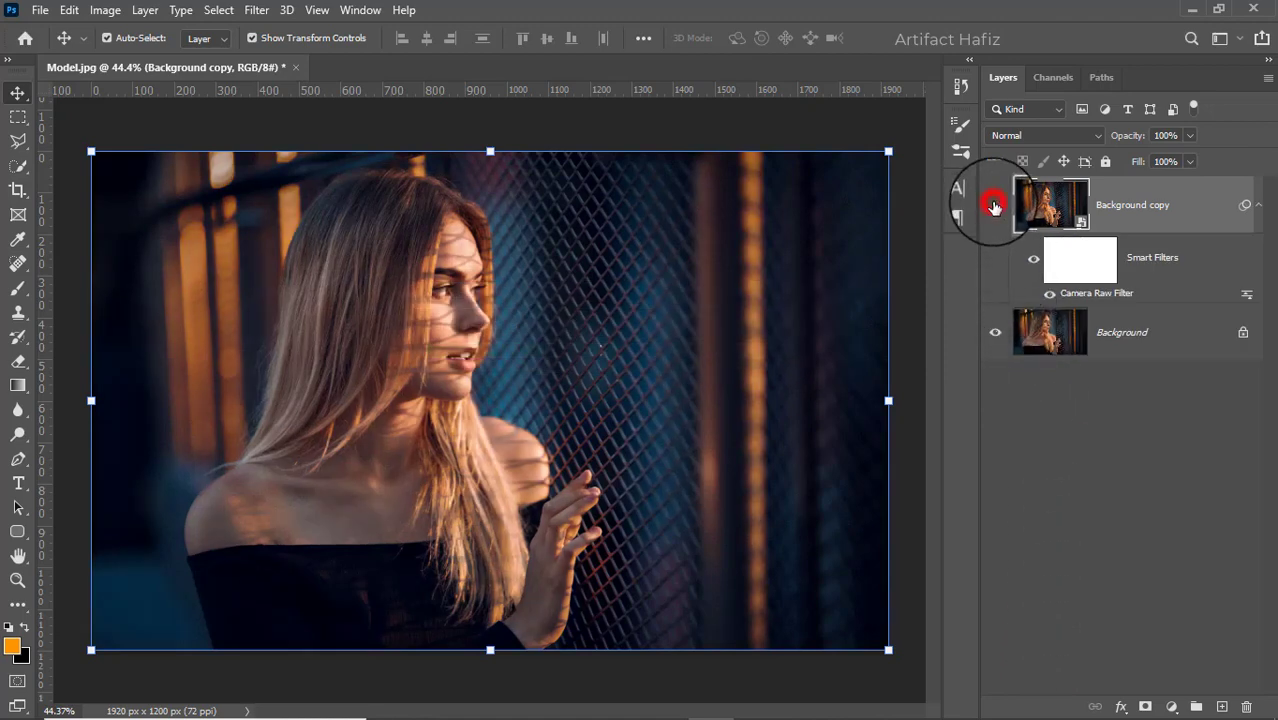
pyautogui.click(995, 206)
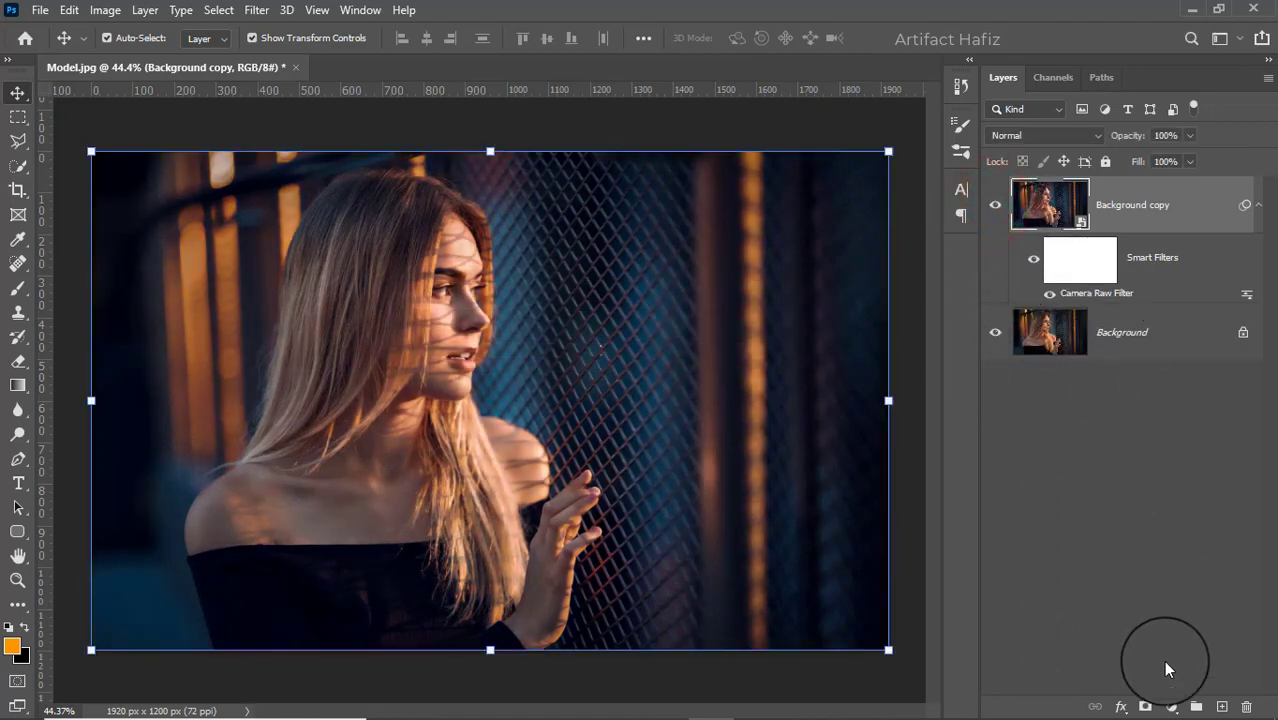
# - Add a Color Lookup adjustment layer above Background copy using the Fuji F125 Kodak 2395 (by Adobe).cube 3D LUT
pyautogui.click(1170, 706)
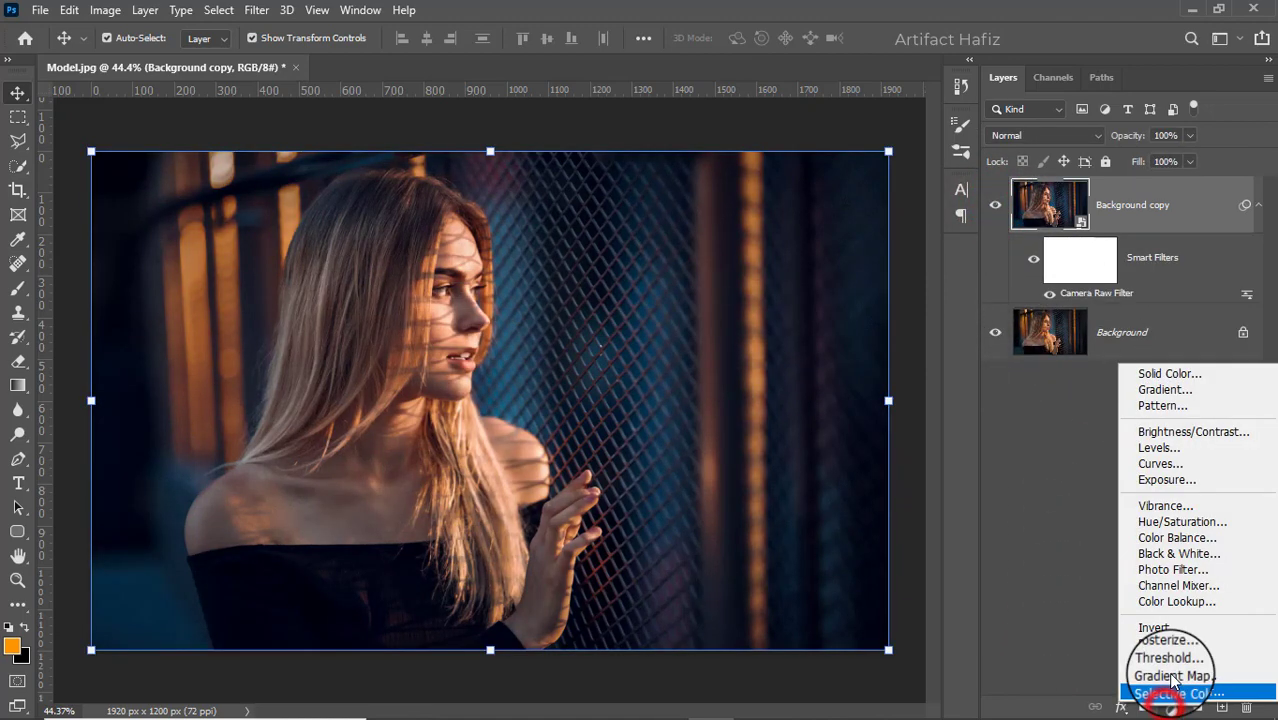
pyautogui.click(1176, 601)
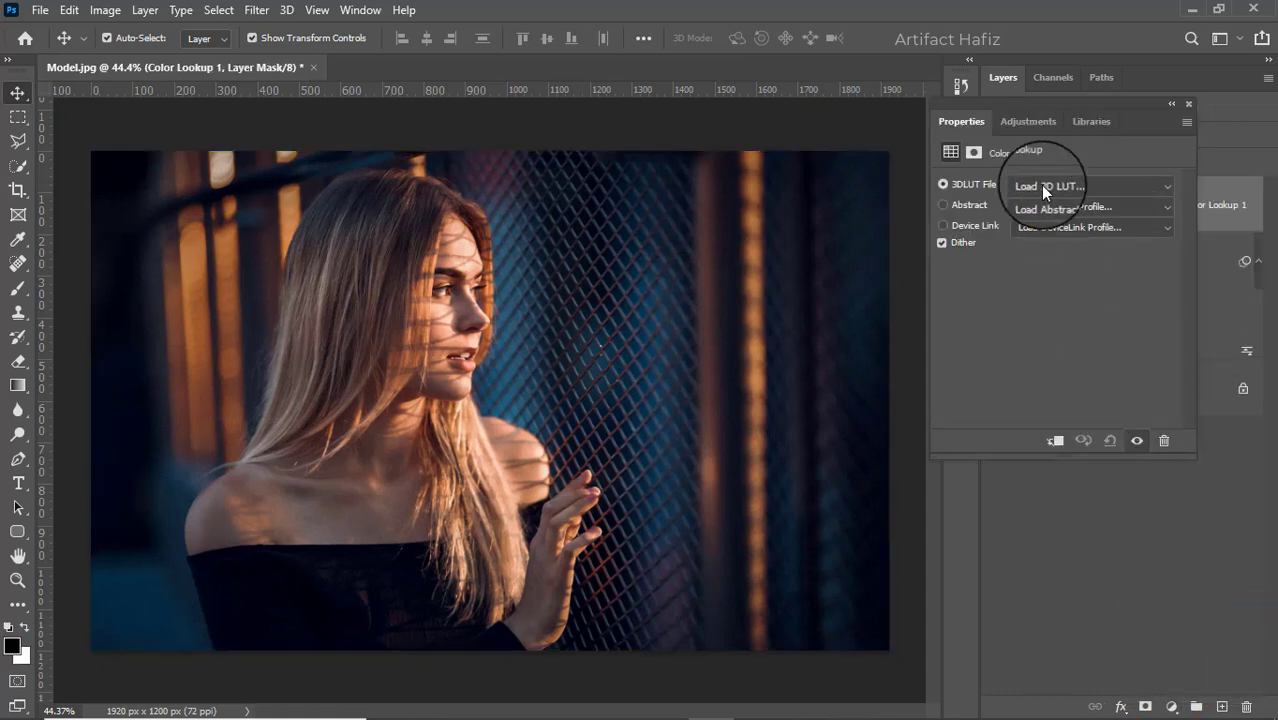
pyautogui.click(1043, 188)
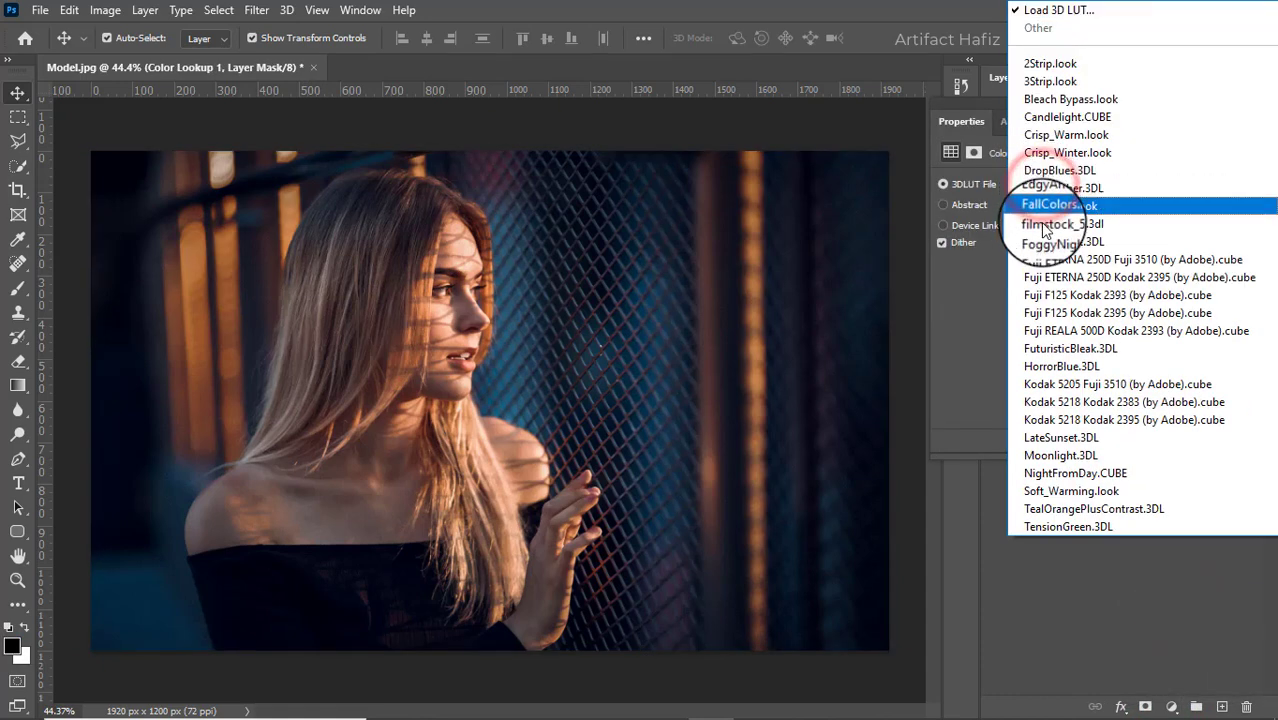
pyautogui.click(1068, 316)
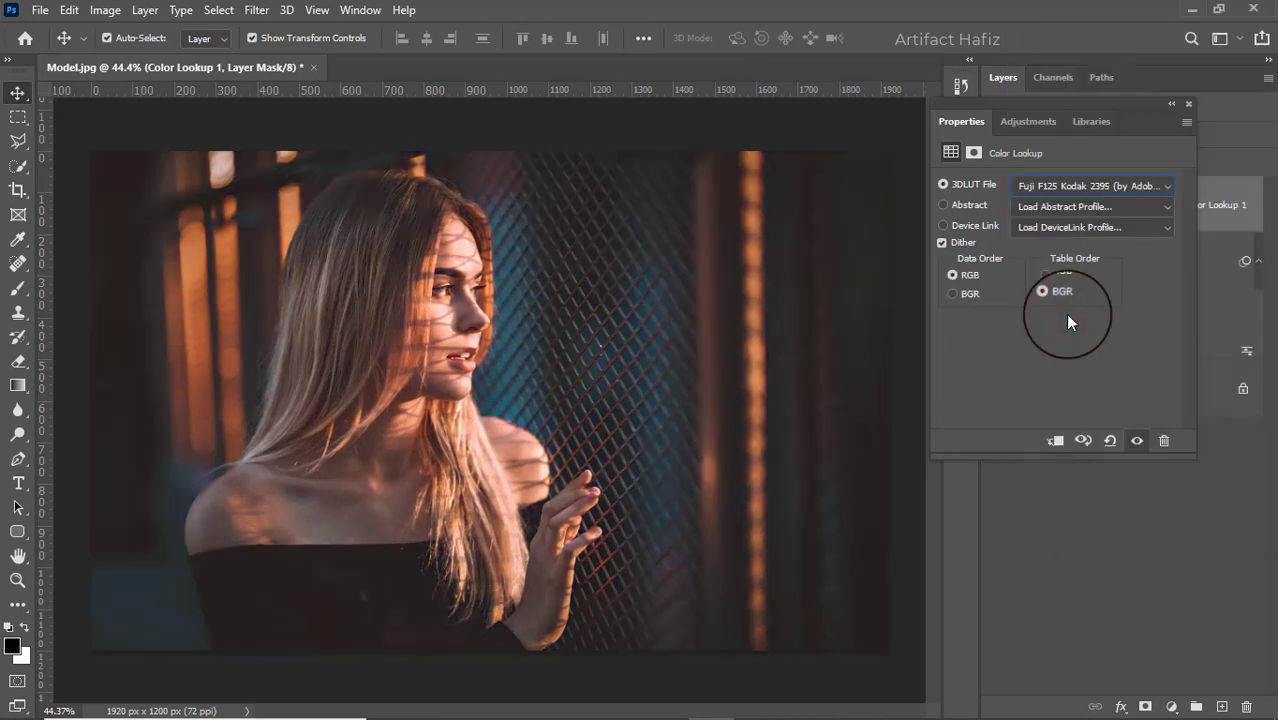
pyautogui.click(1189, 104)
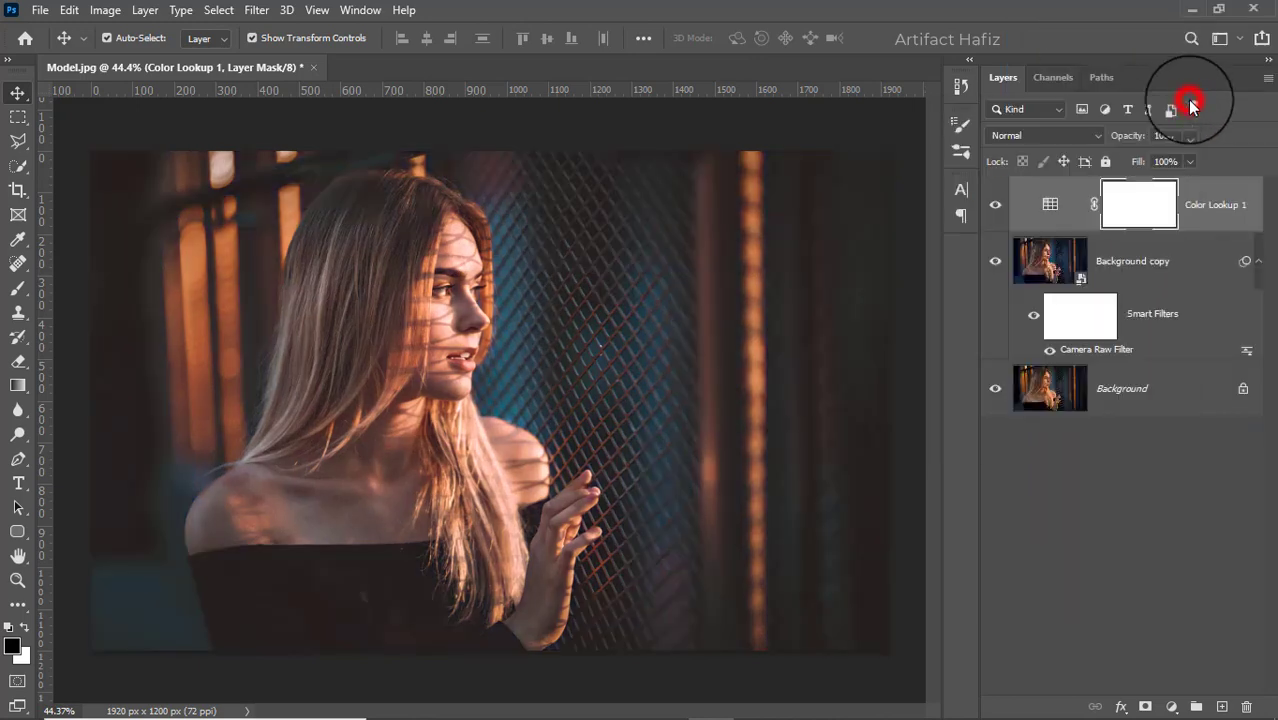
# - Reduce the Color Lookup layer's opacity to 20%
pyautogui.click(1189, 134)
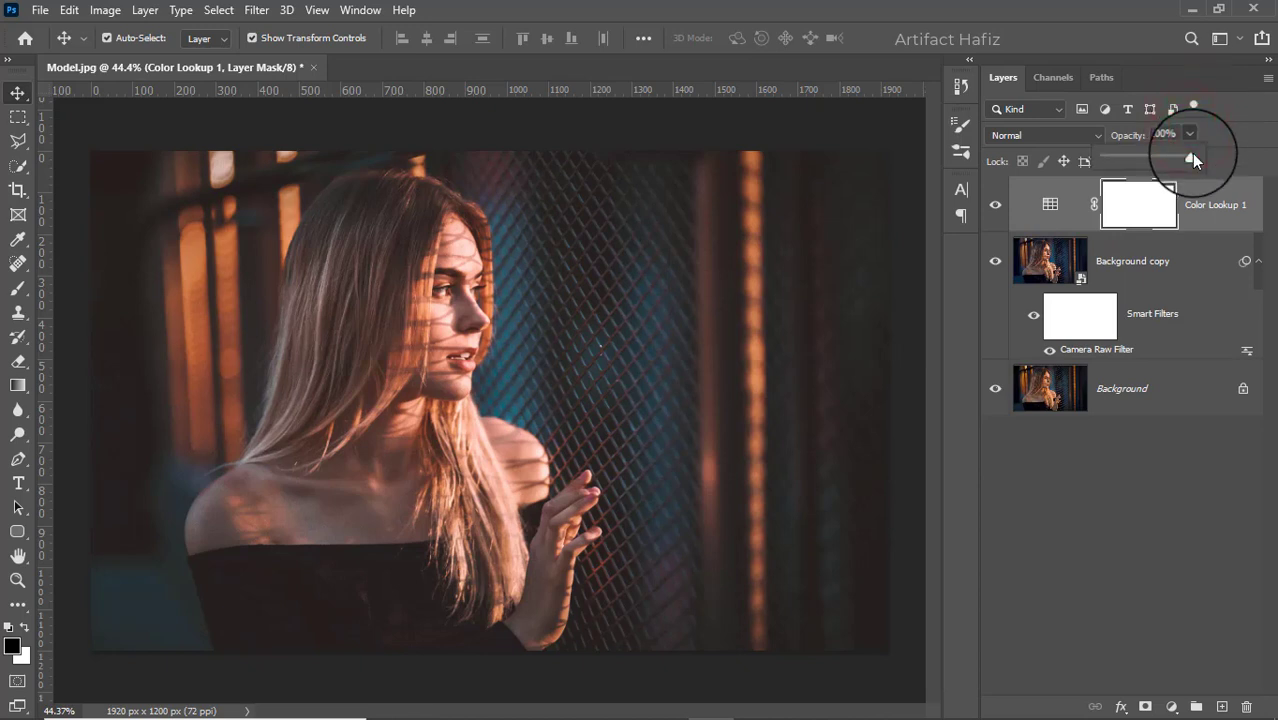
pyautogui.moveTo(1191, 153); pyautogui.dragTo(1122, 172)
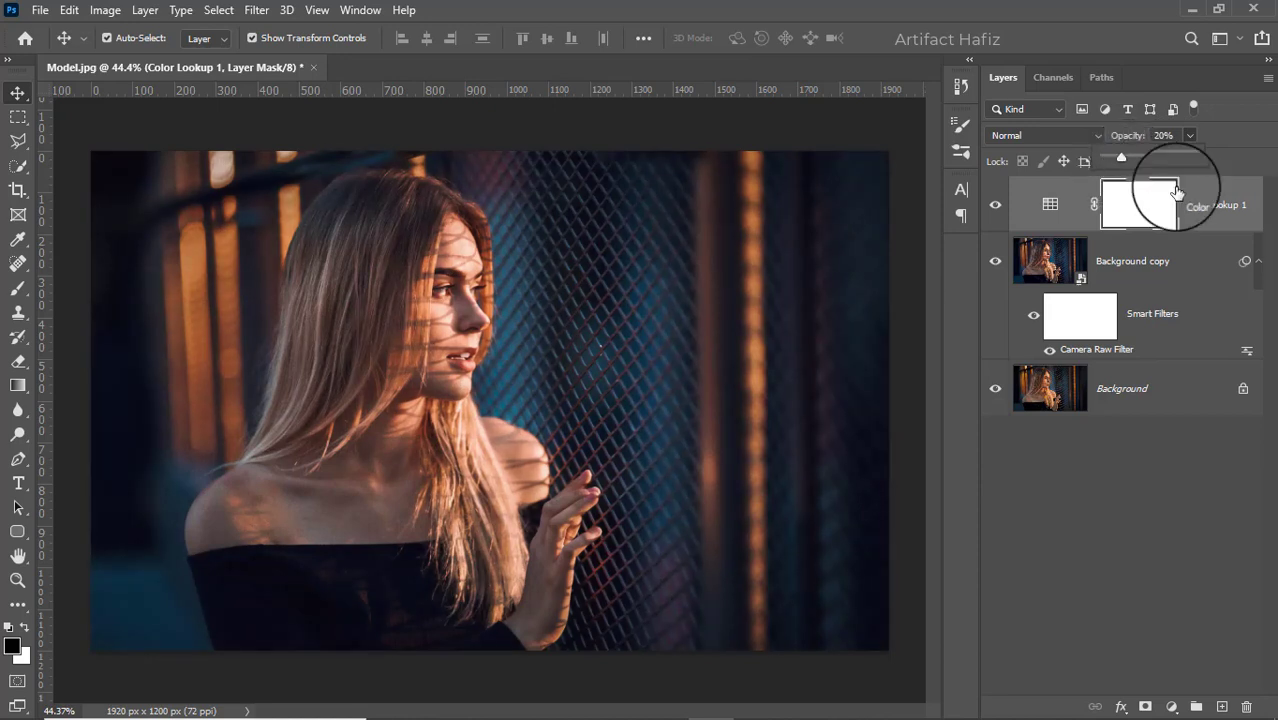
pyautogui.click(1204, 205)
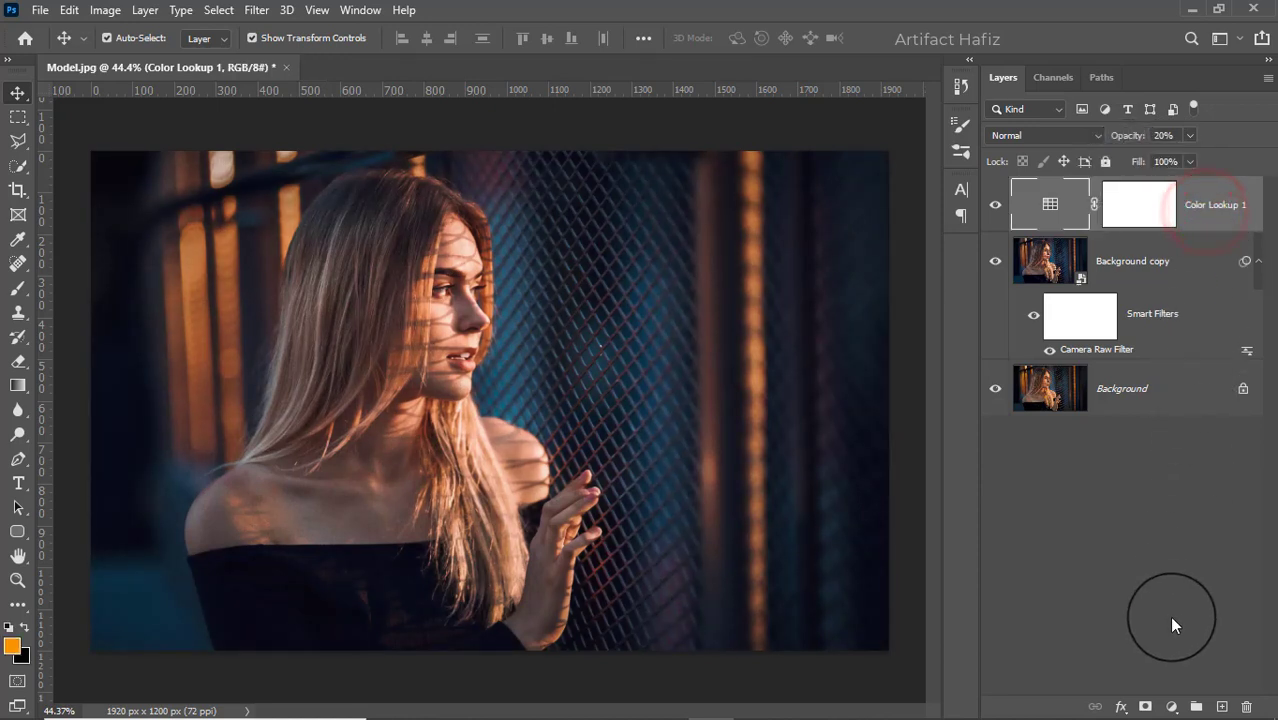
# - Add a Curves adjustment layer, anchoring the RGB curve in the shadows and raising it slightly at the upper quarter to brighten the highlights
pyautogui.click(1171, 707)
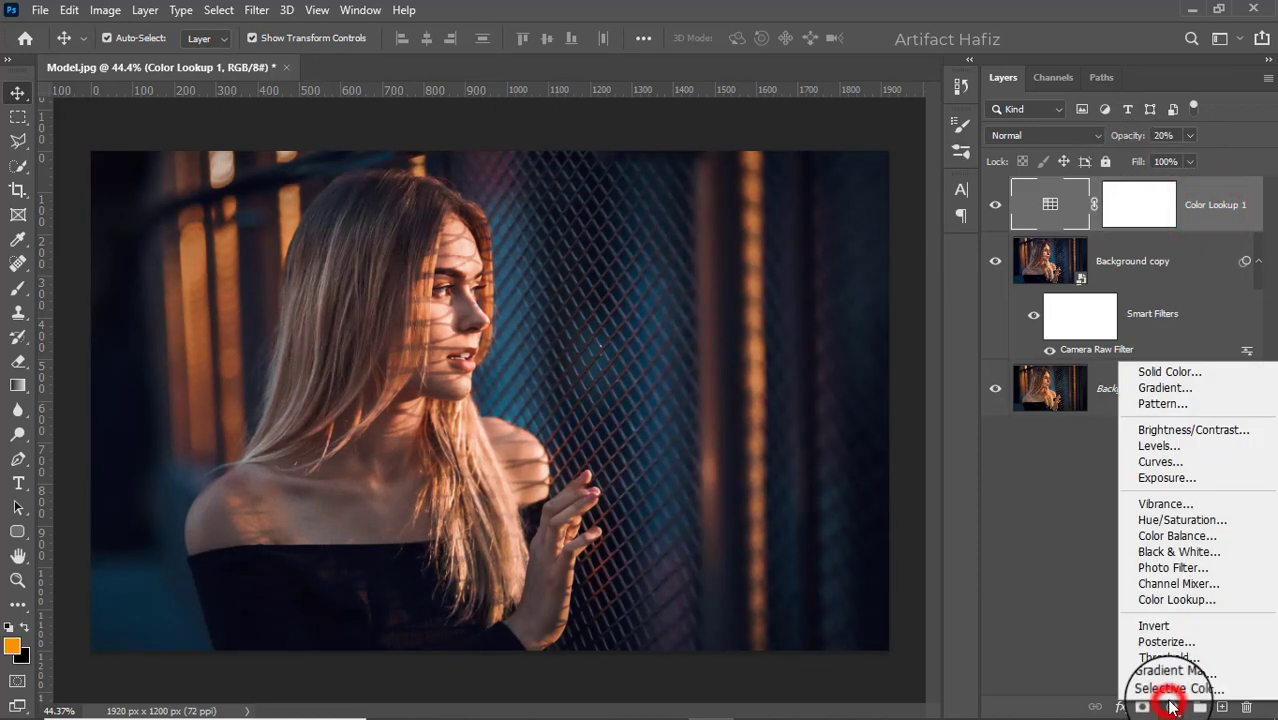
pyautogui.click(1158, 459)
pyautogui.click(1026, 367)
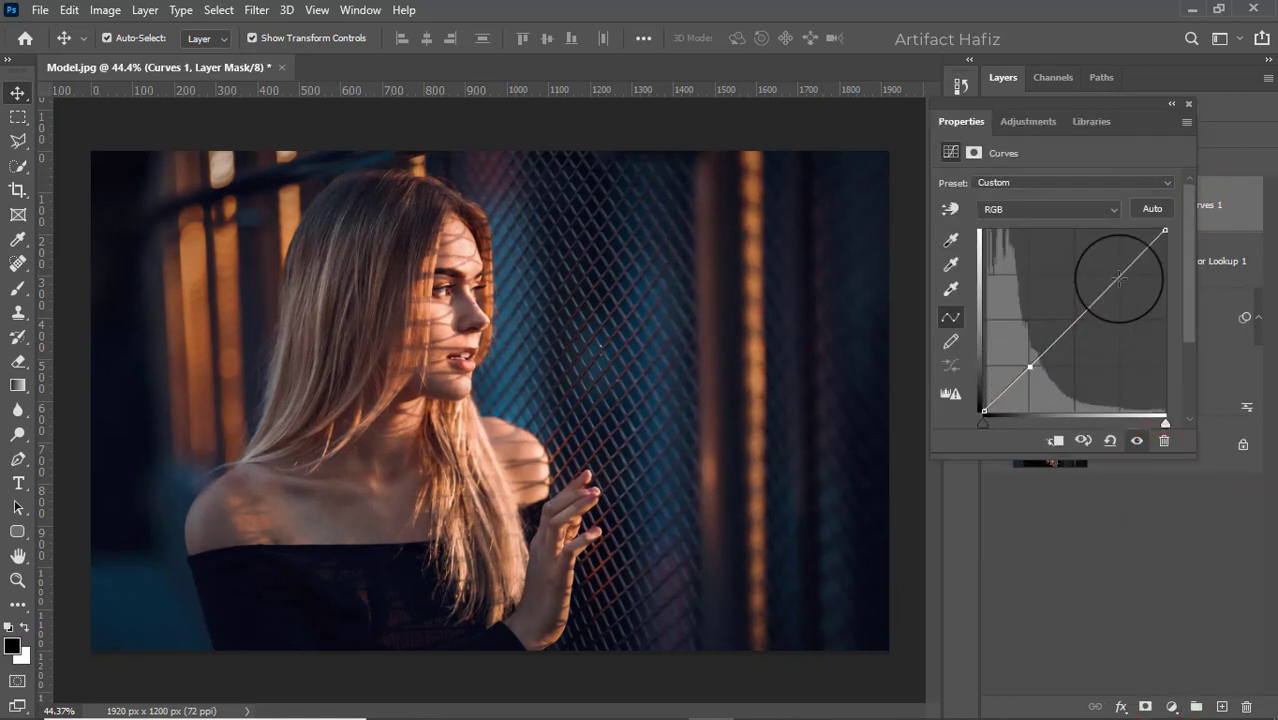
pyautogui.moveTo(1119, 275); pyautogui.dragTo(1119, 269)
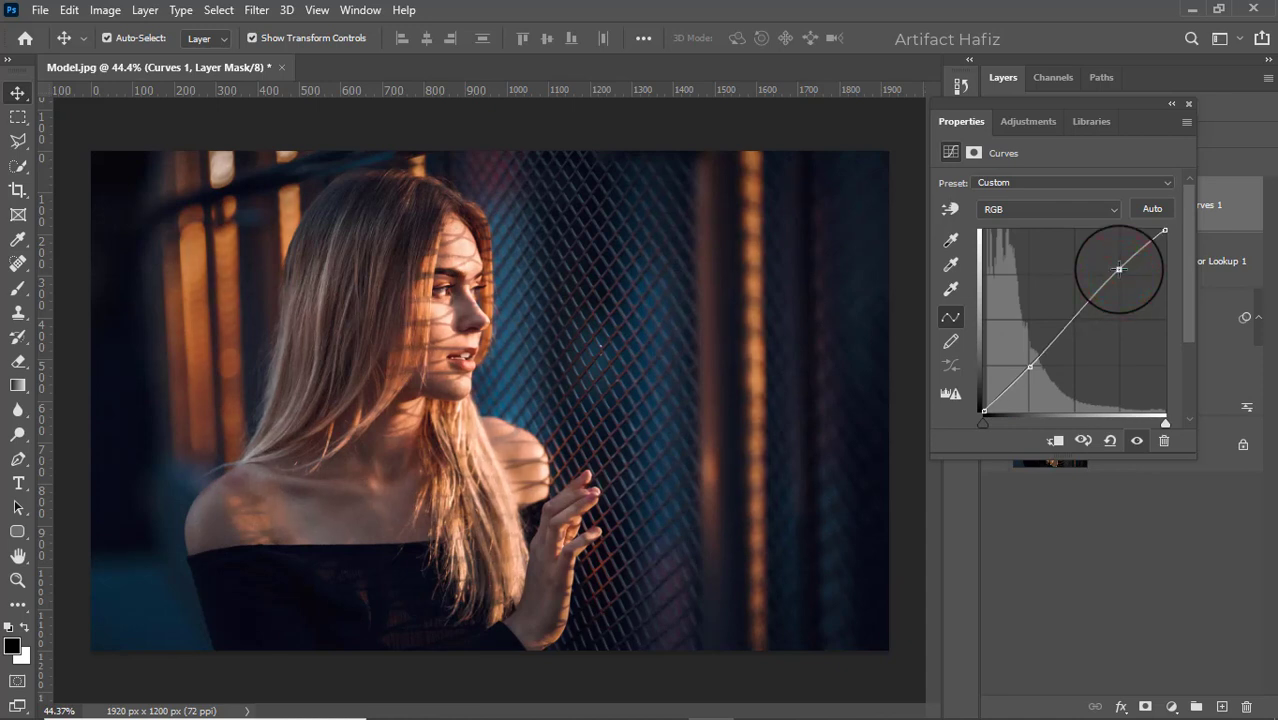
pyautogui.click(1188, 104)
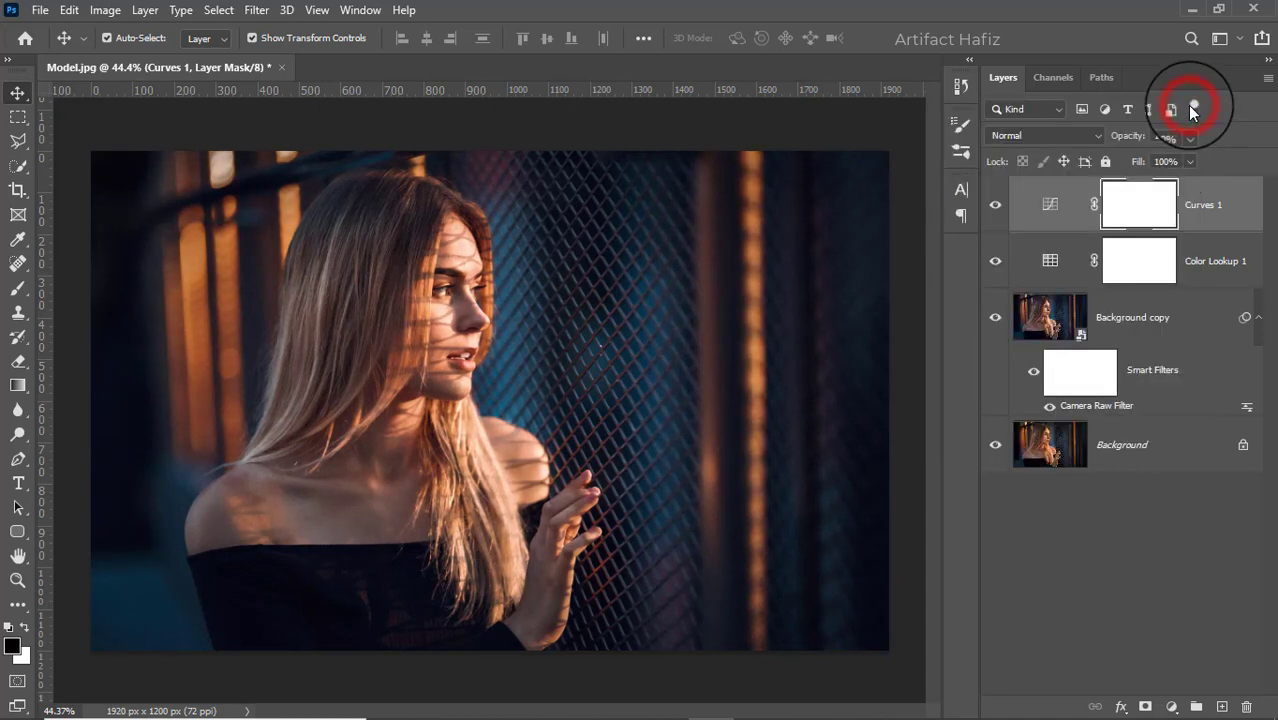
# - Add a Levels adjustment layer and brighten the midtones by setting the RGB midtone input to 1.28
pyautogui.click(1174, 705)
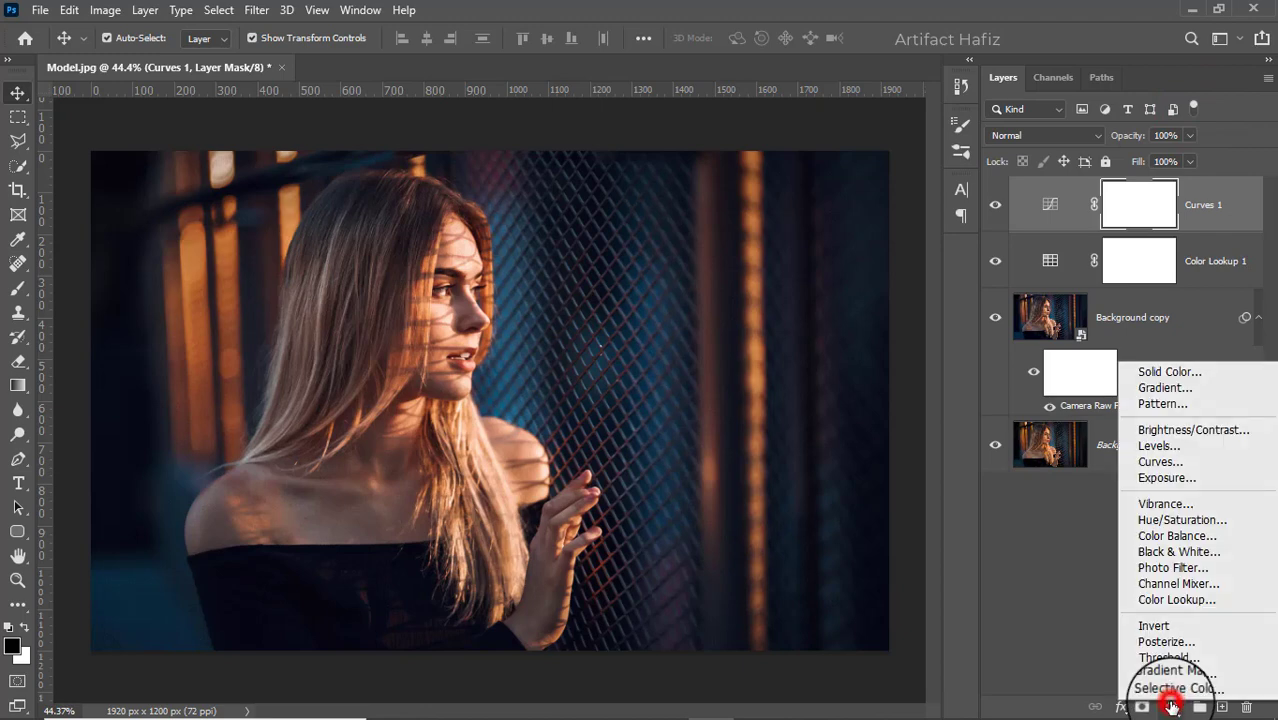
pyautogui.click(1156, 447)
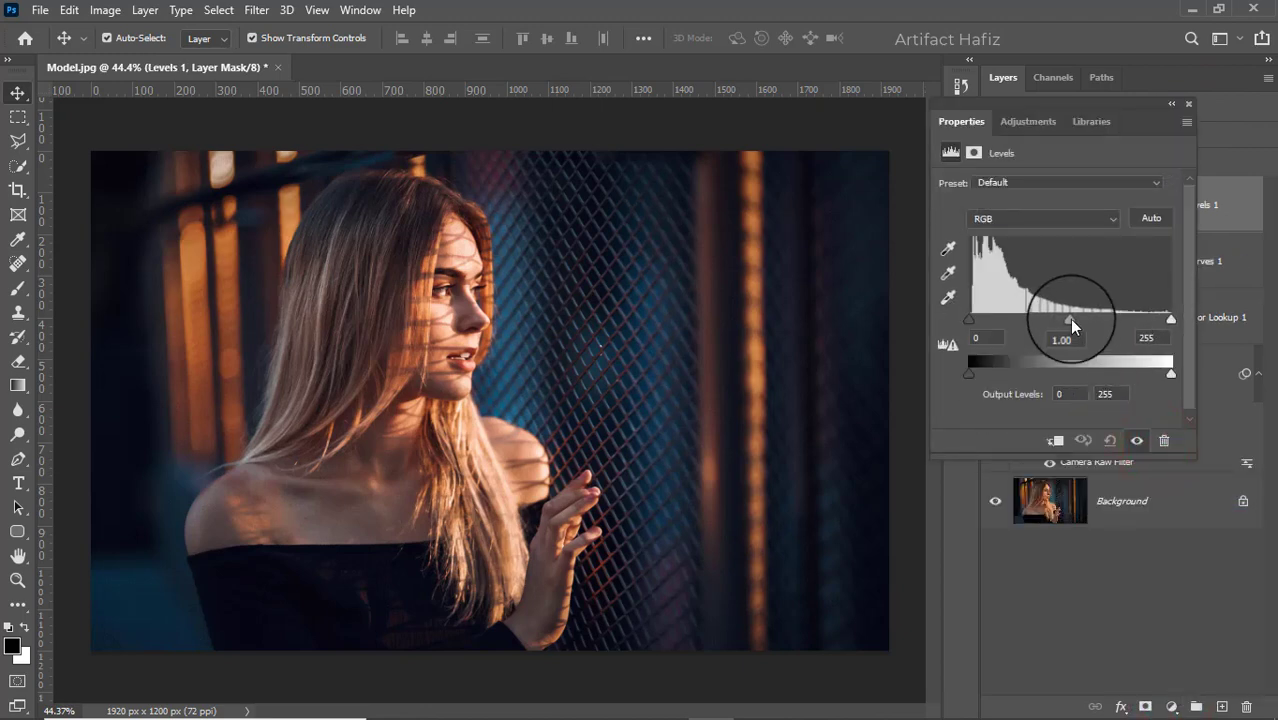
pyautogui.moveTo(1069, 319); pyautogui.dragTo(1050, 318)
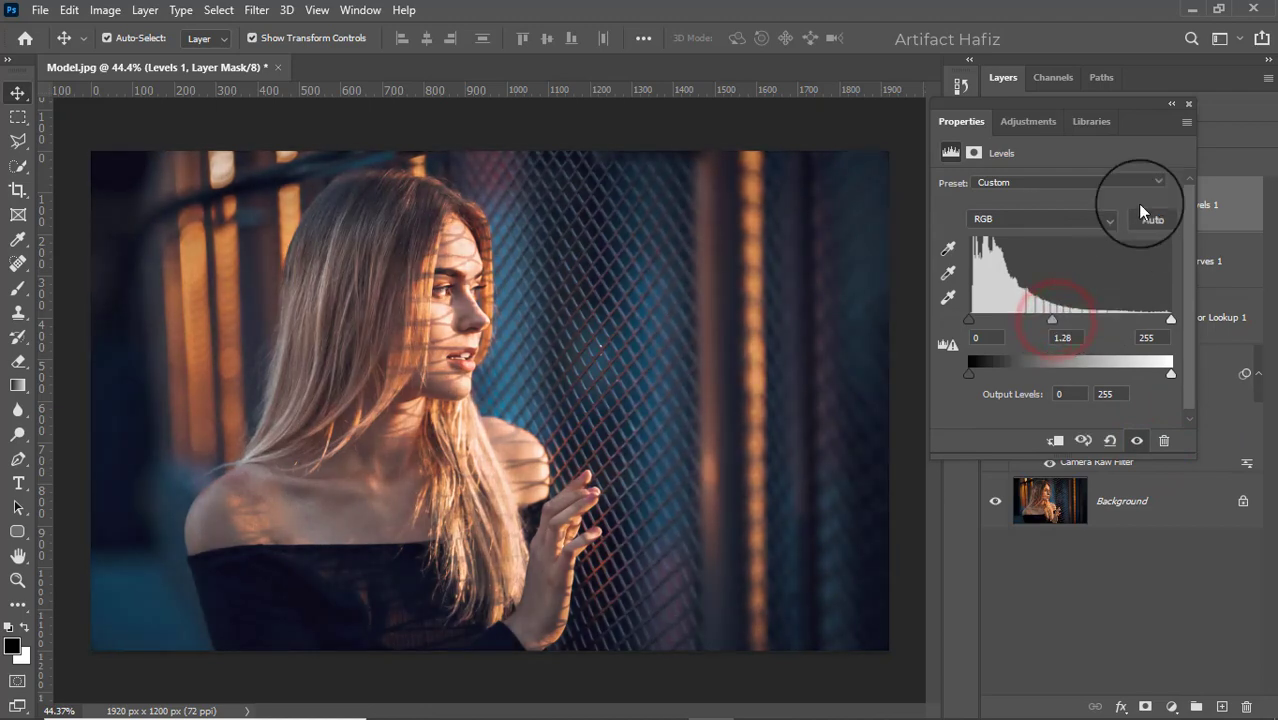
pyautogui.click(1188, 106)
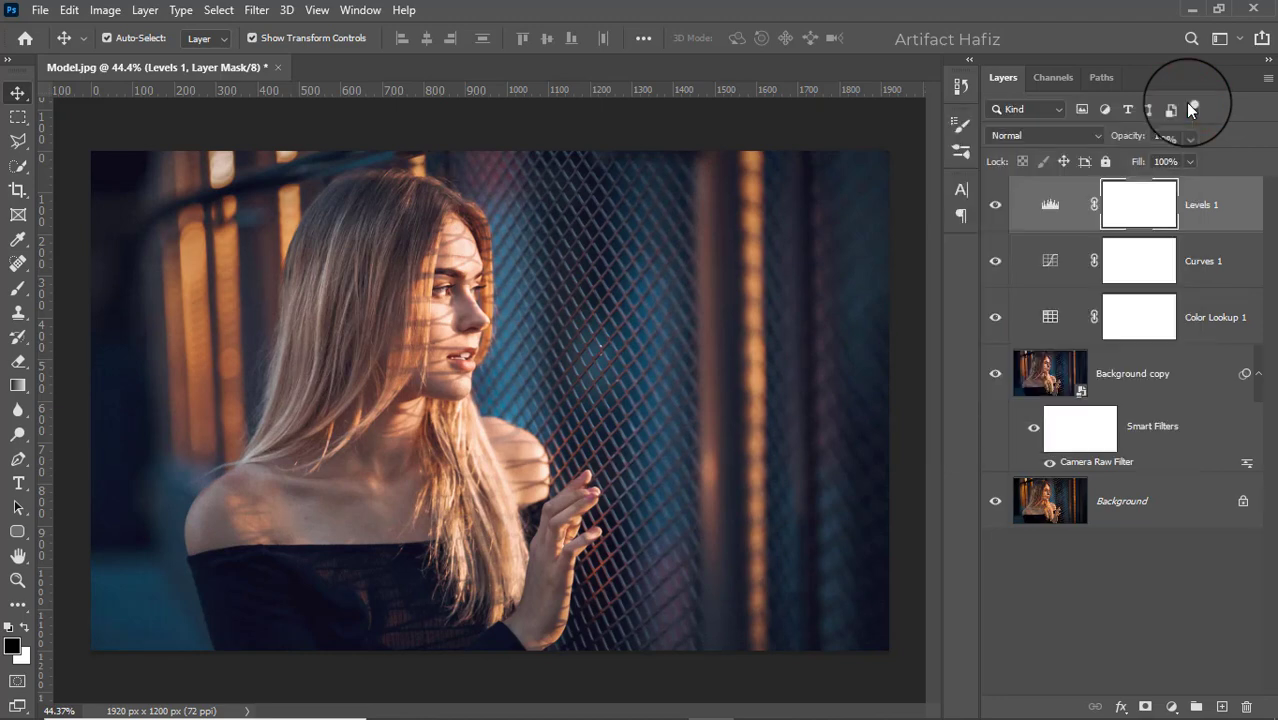
# - Add a Brightness/Contrast adjustment layer and lower the brightness to -24
pyautogui.click(1173, 706)
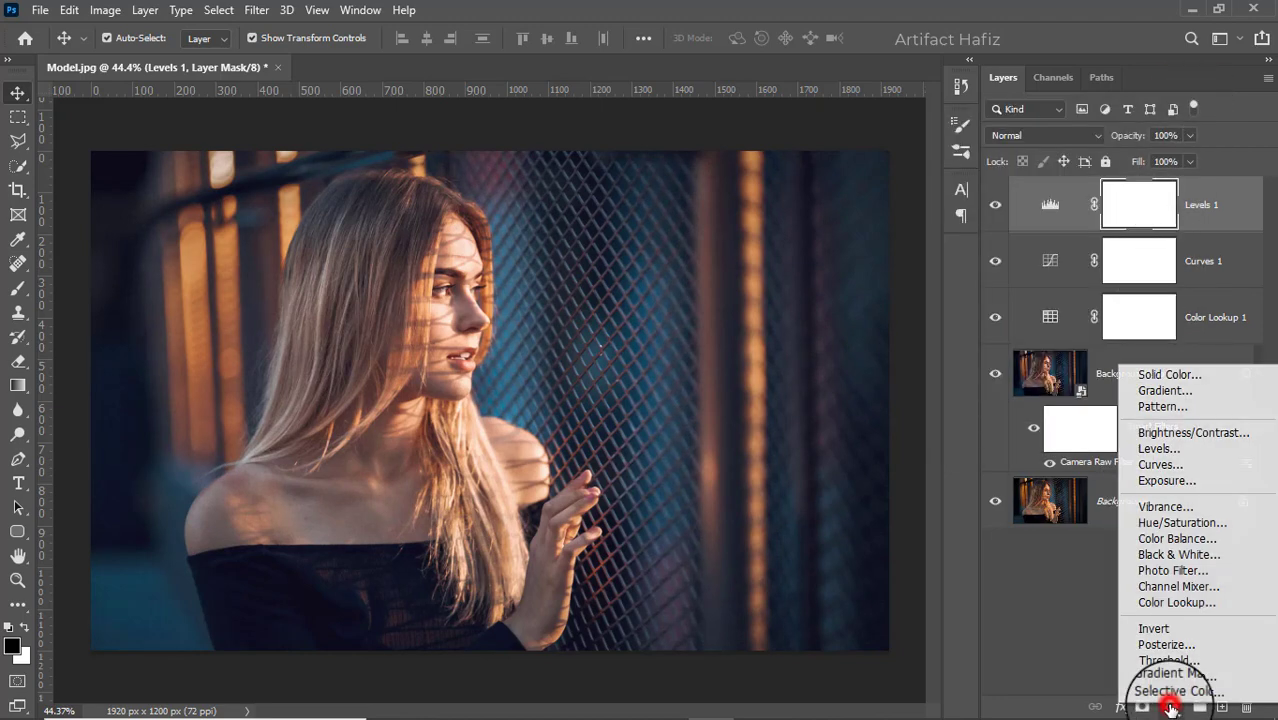
pyautogui.click(1160, 434)
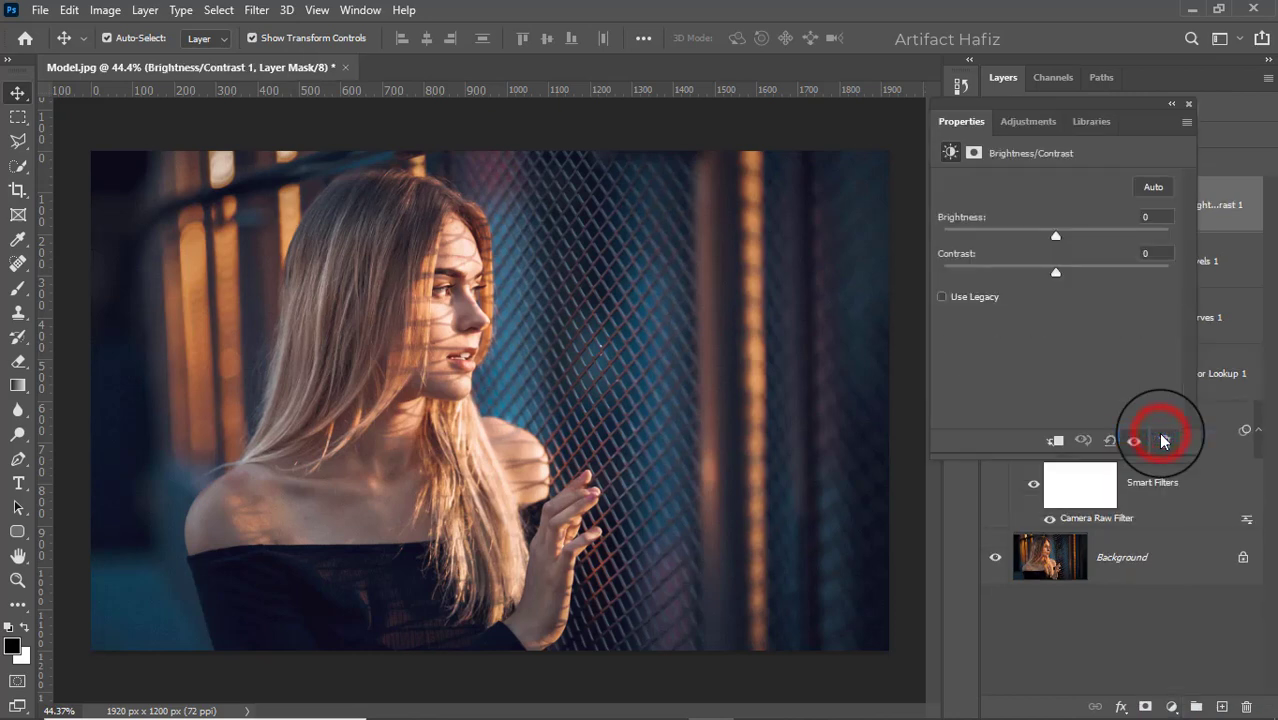
pyautogui.moveTo(1055, 237)
pyautogui.mouseDown()
pyautogui.moveTo(1027, 239)
pyautogui.moveTo(1038, 241)
pyautogui.mouseUp()
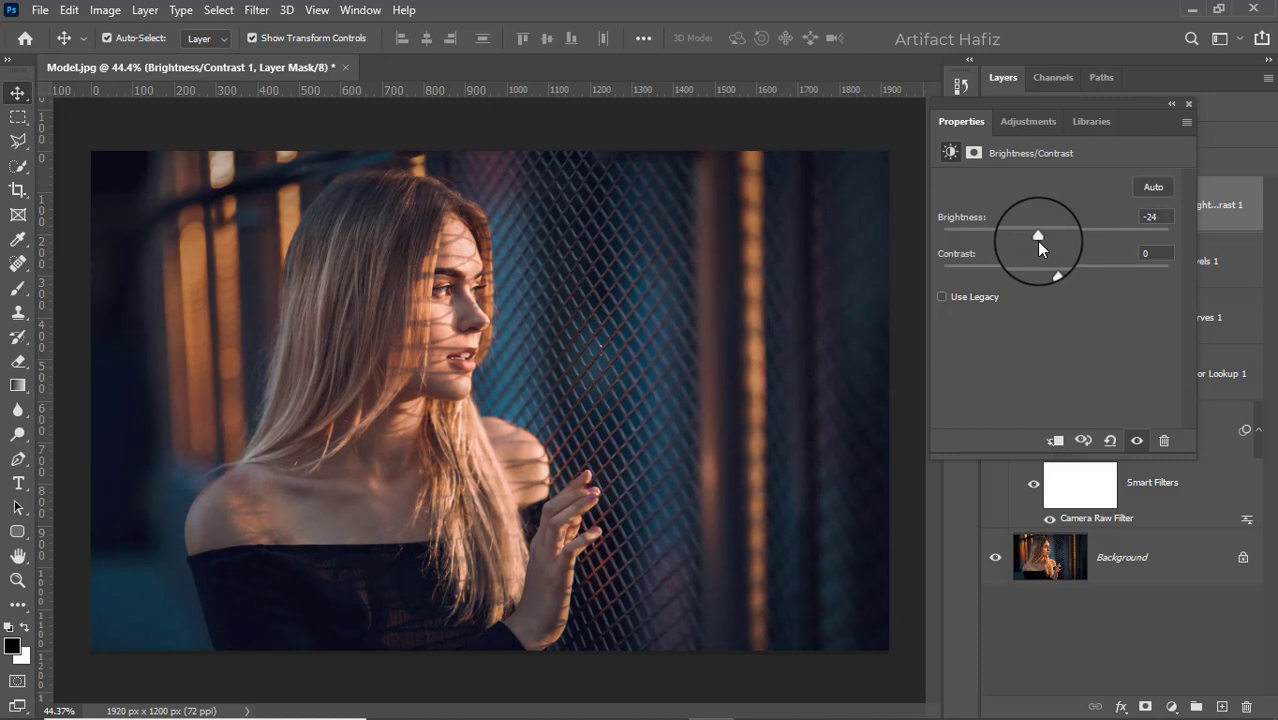
pyautogui.click(1190, 102)
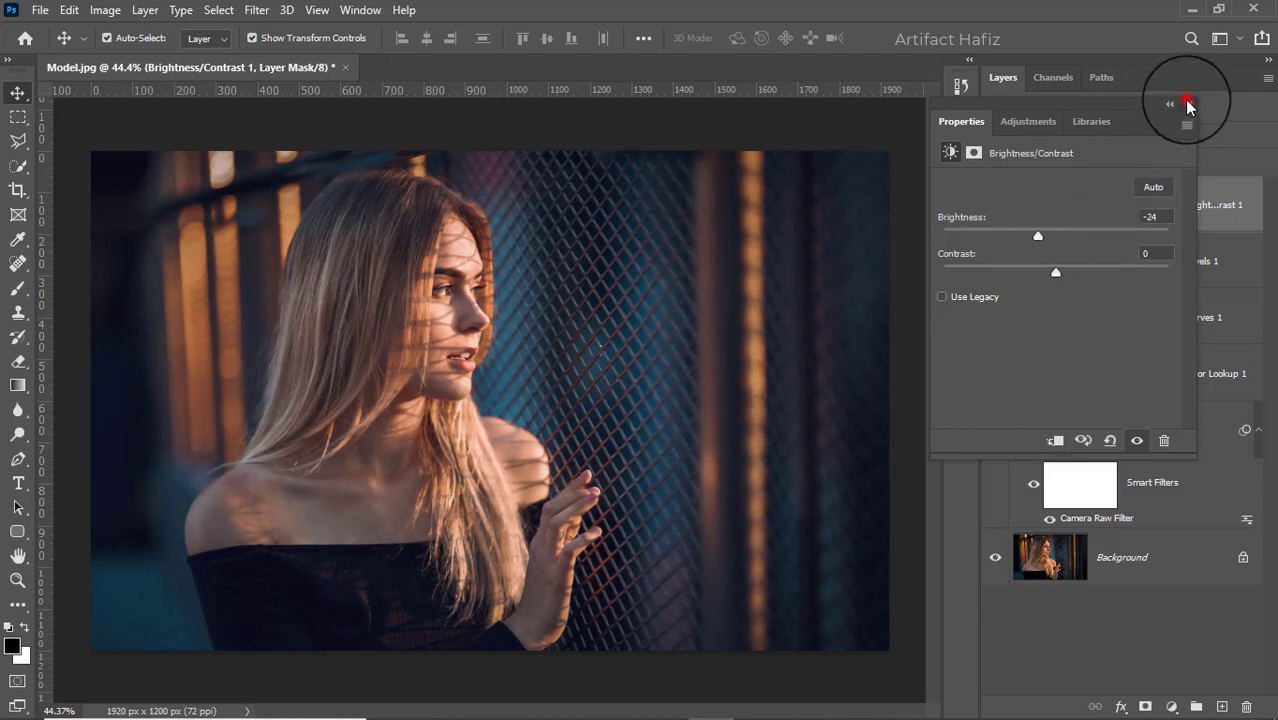
# - Add a second Curves adjustment layer with a gentle S-curve, raising the highlights and lowering the shadows for more contrast
pyautogui.click(1172, 707)
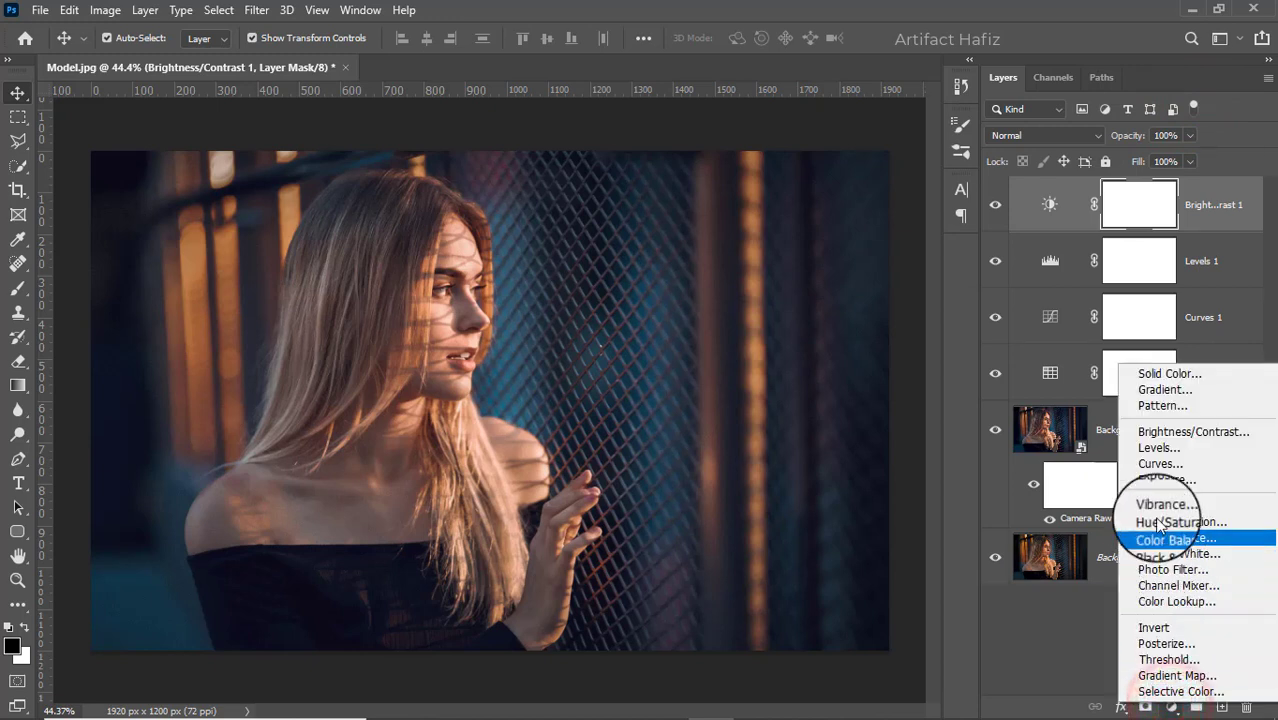
pyautogui.click(1150, 464)
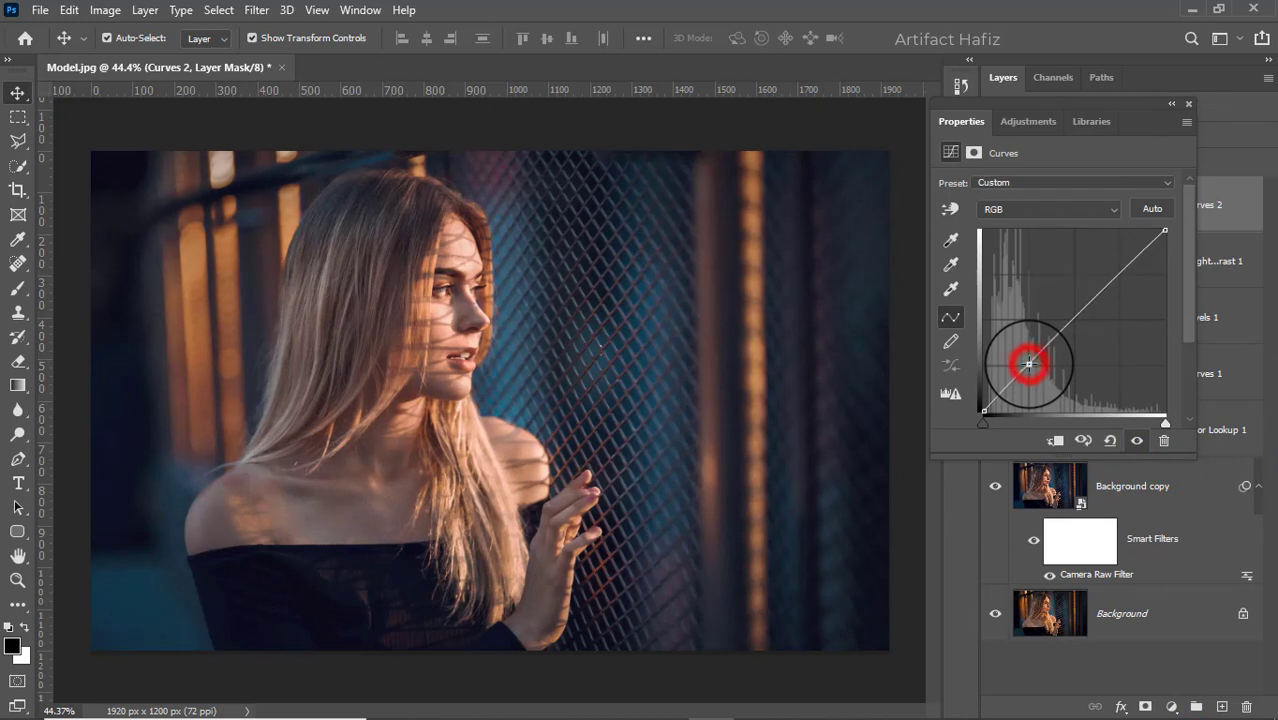
pyautogui.click(1029, 364)
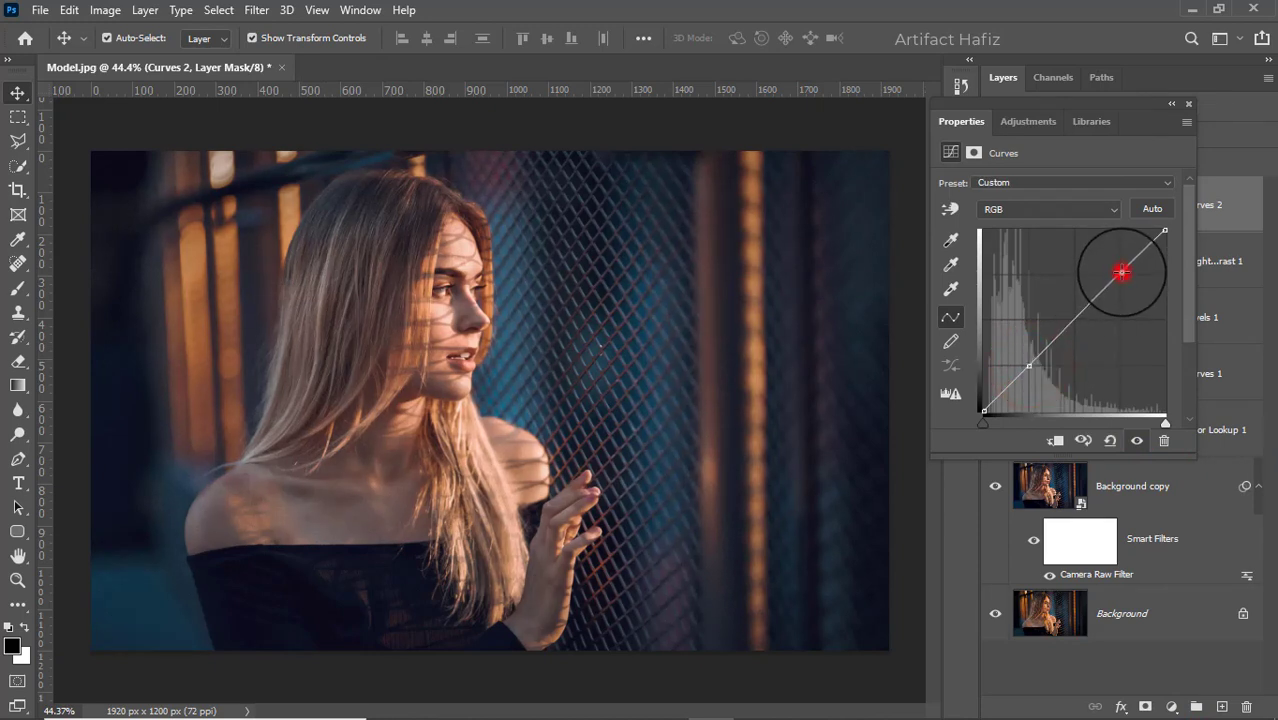
pyautogui.moveTo(1121, 271); pyautogui.dragTo(1120, 264)
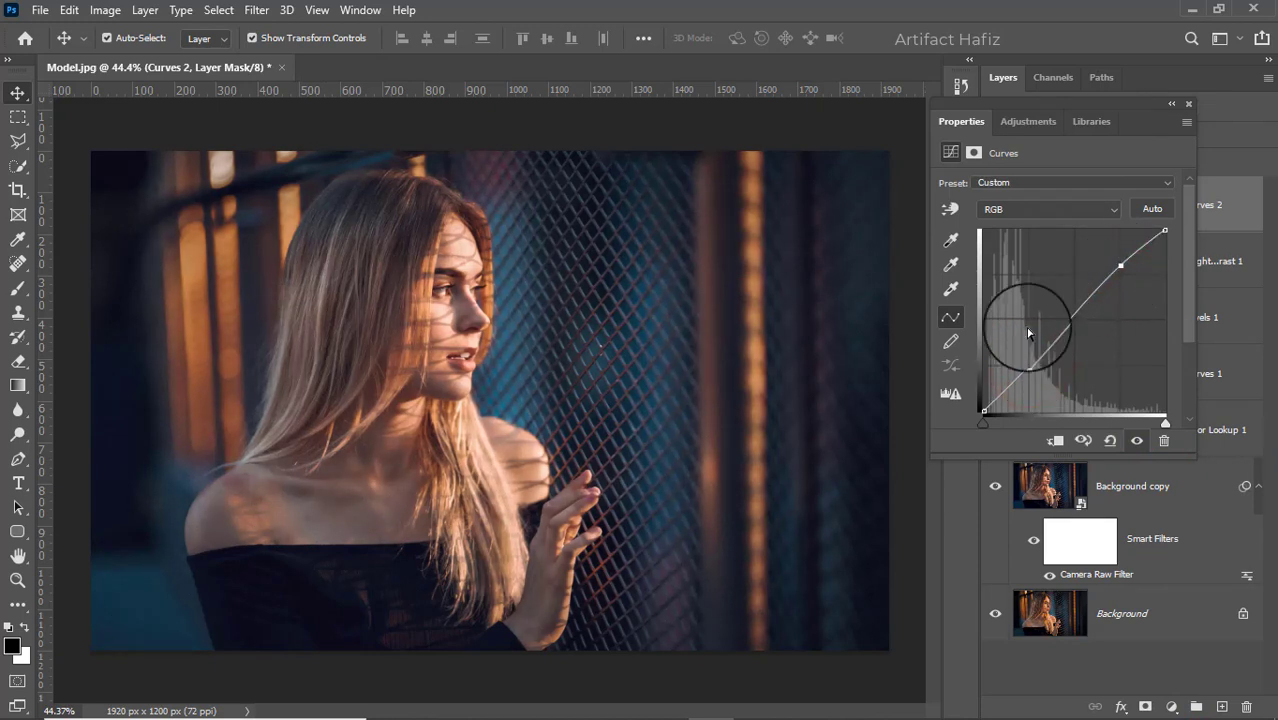
pyautogui.moveTo(1029, 366); pyautogui.dragTo(1030, 373)
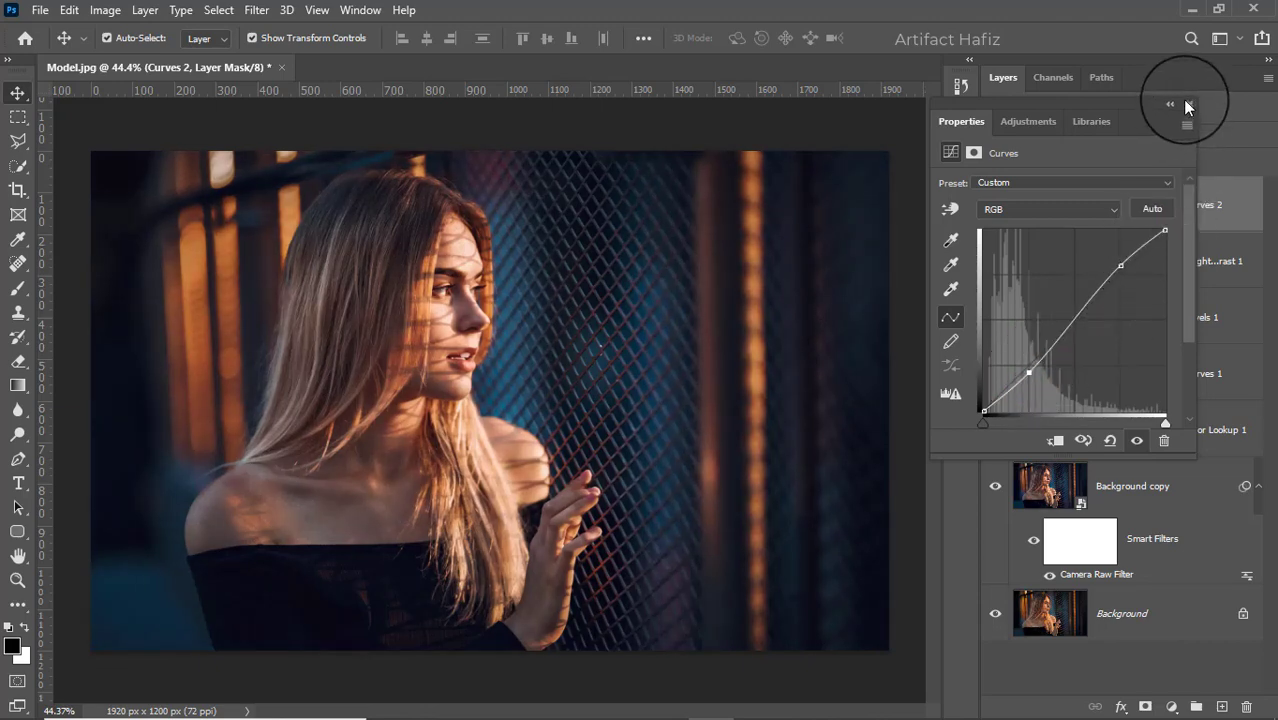
pyautogui.click(1187, 105)
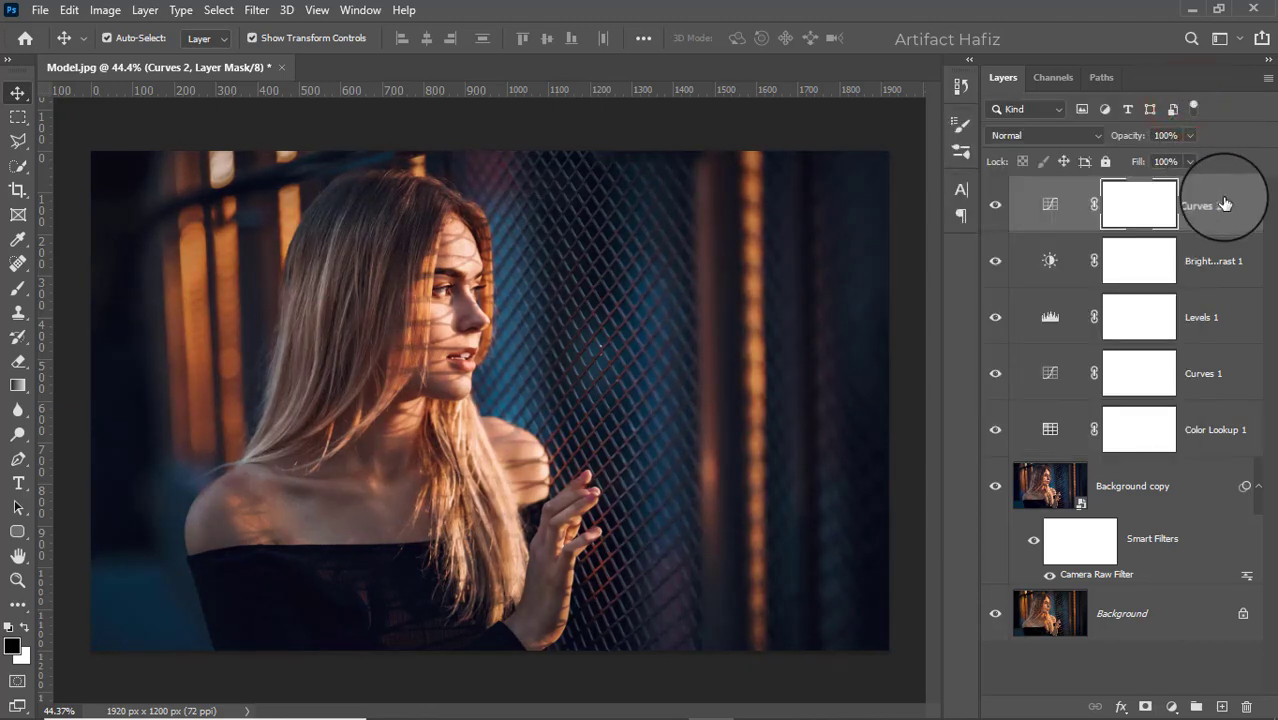
# - Stamp all visible layers into a new top layer and convert it to a smart object
pyautogui.hotkey('ctrl', 'alt', 'shift', 'e')
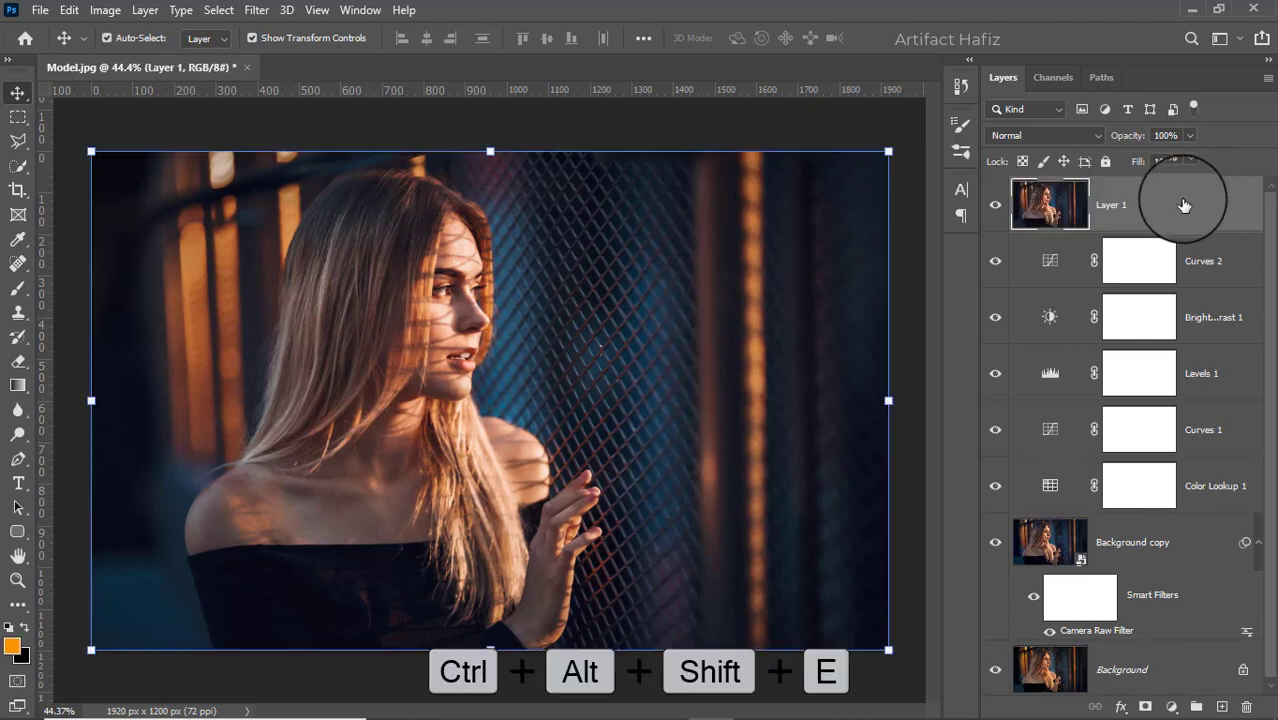
pyautogui.click(256, 9)
pyautogui.click(268, 58)
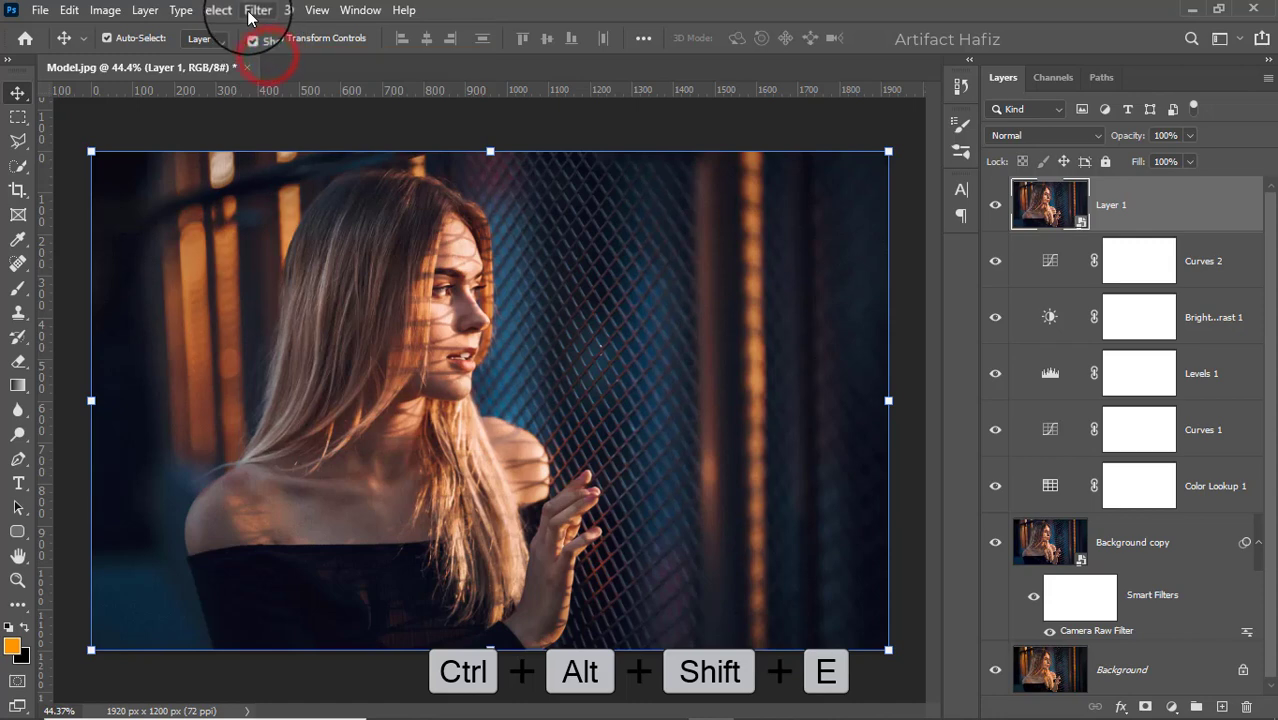
# - Apply the Camera Raw filter to the stamped layer with Whites at +31 and Highlights at -23
pyautogui.click(256, 9)
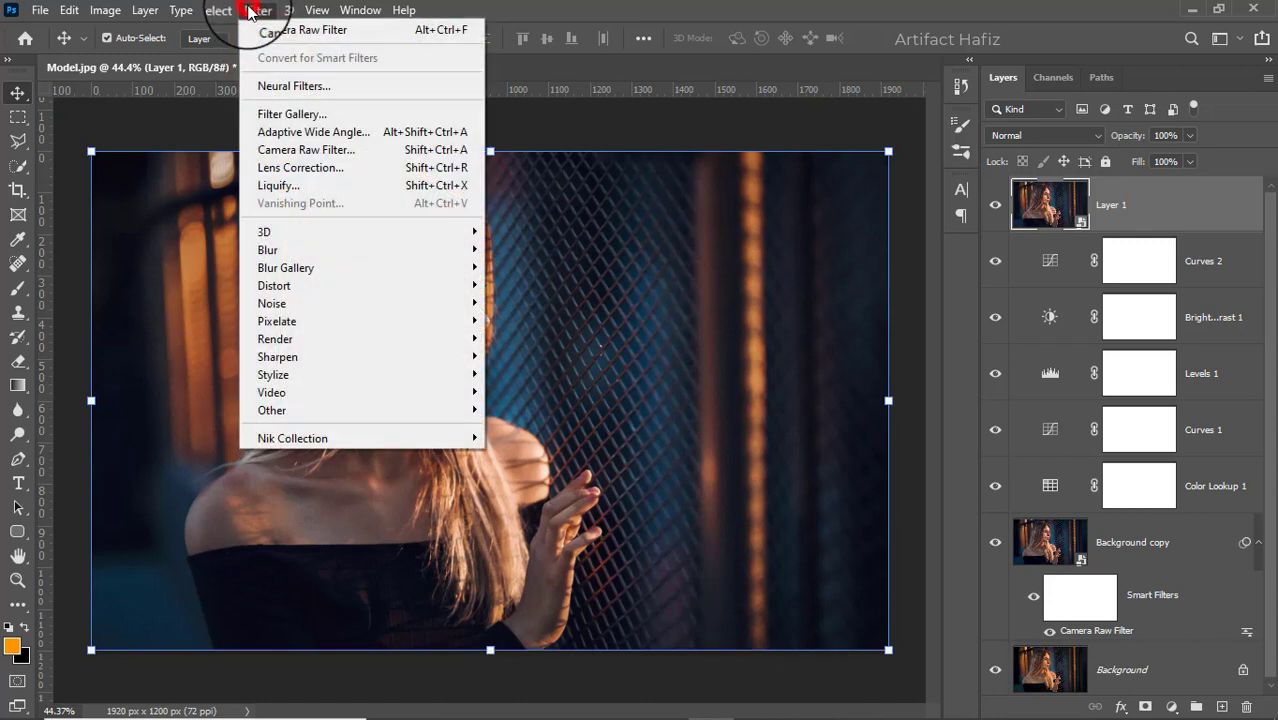
pyautogui.click(302, 152)
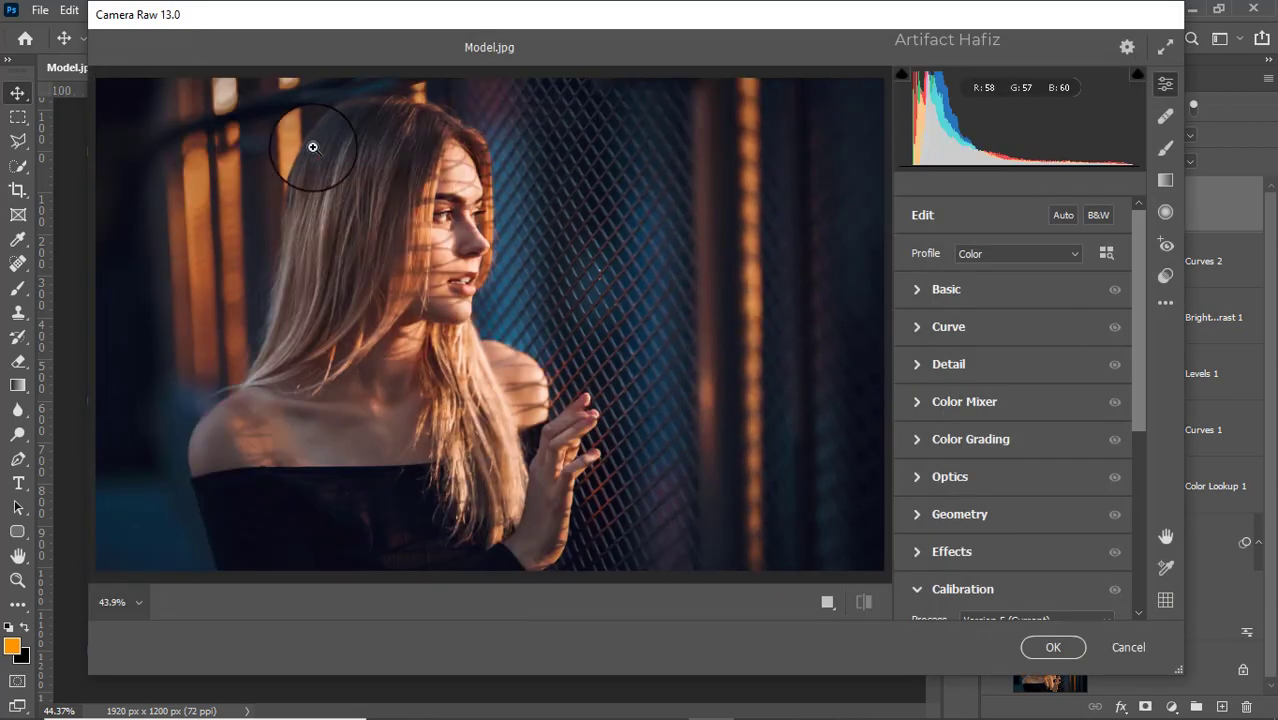
pyautogui.click(927, 292)
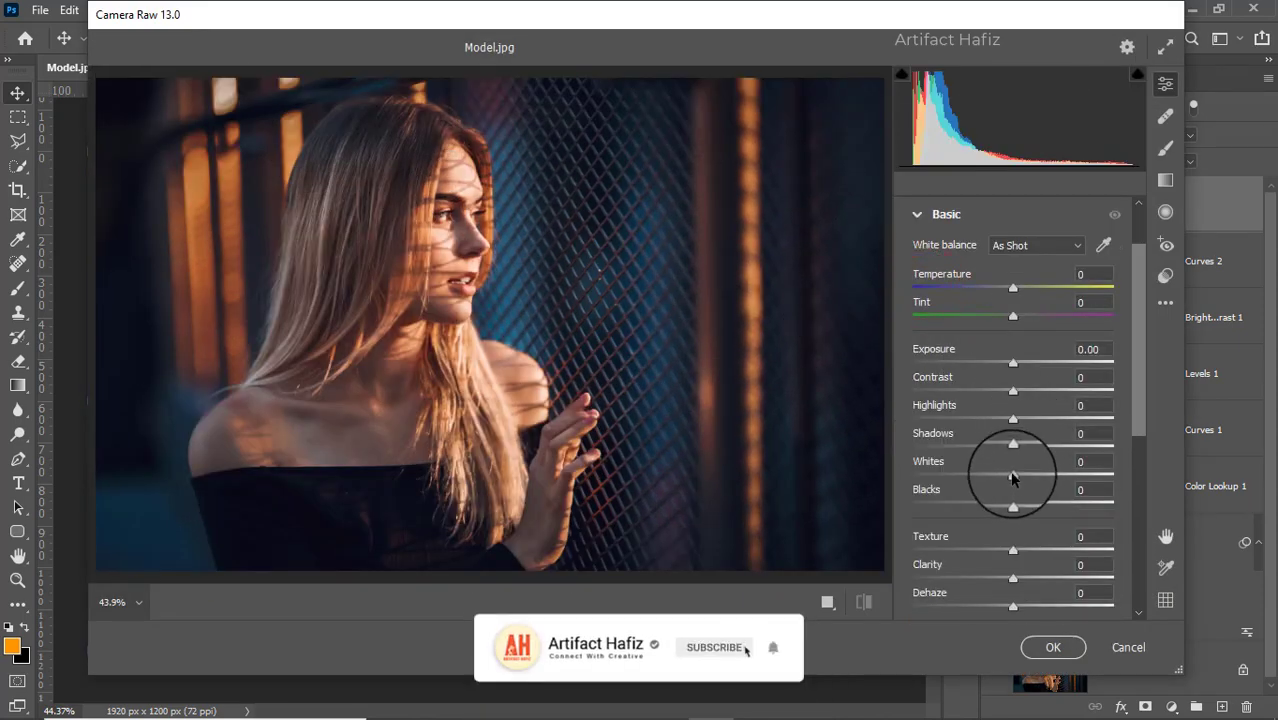
pyautogui.moveTo(1013, 477); pyautogui.dragTo(1041, 474)
pyautogui.moveTo(1013, 418); pyautogui.dragTo(978, 422)
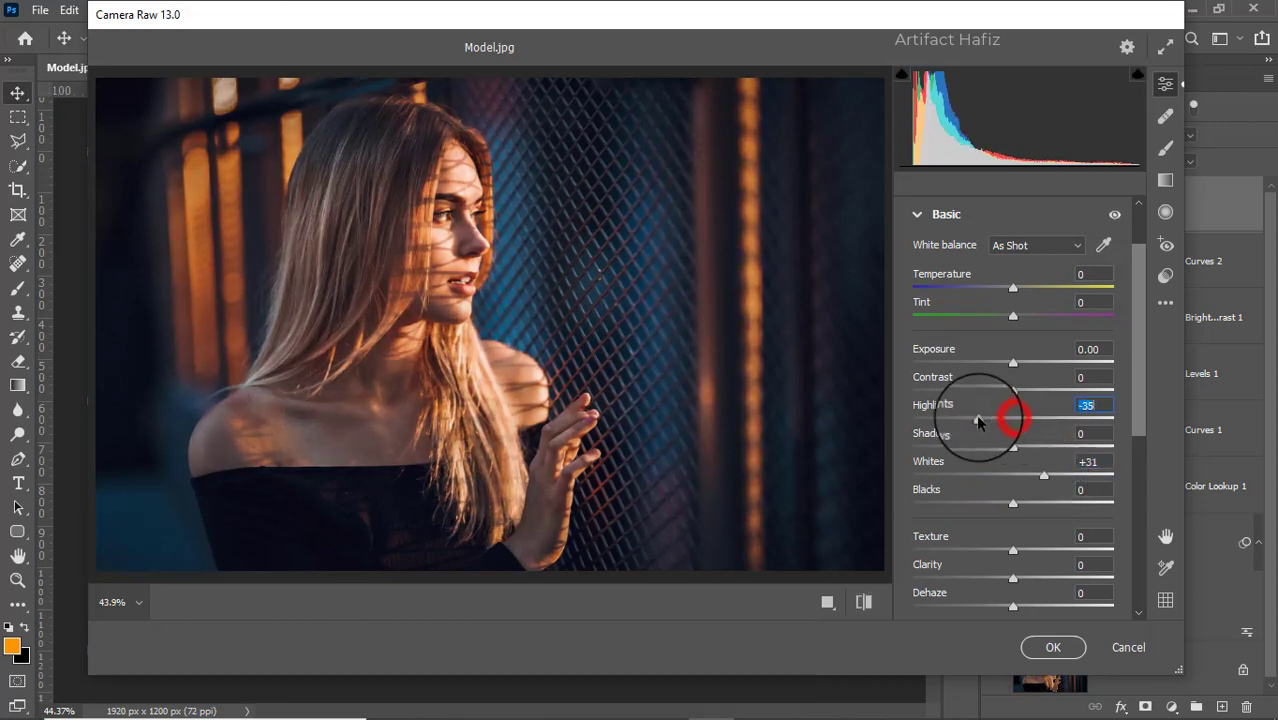
pyautogui.scroll(-2, 1008, 378)
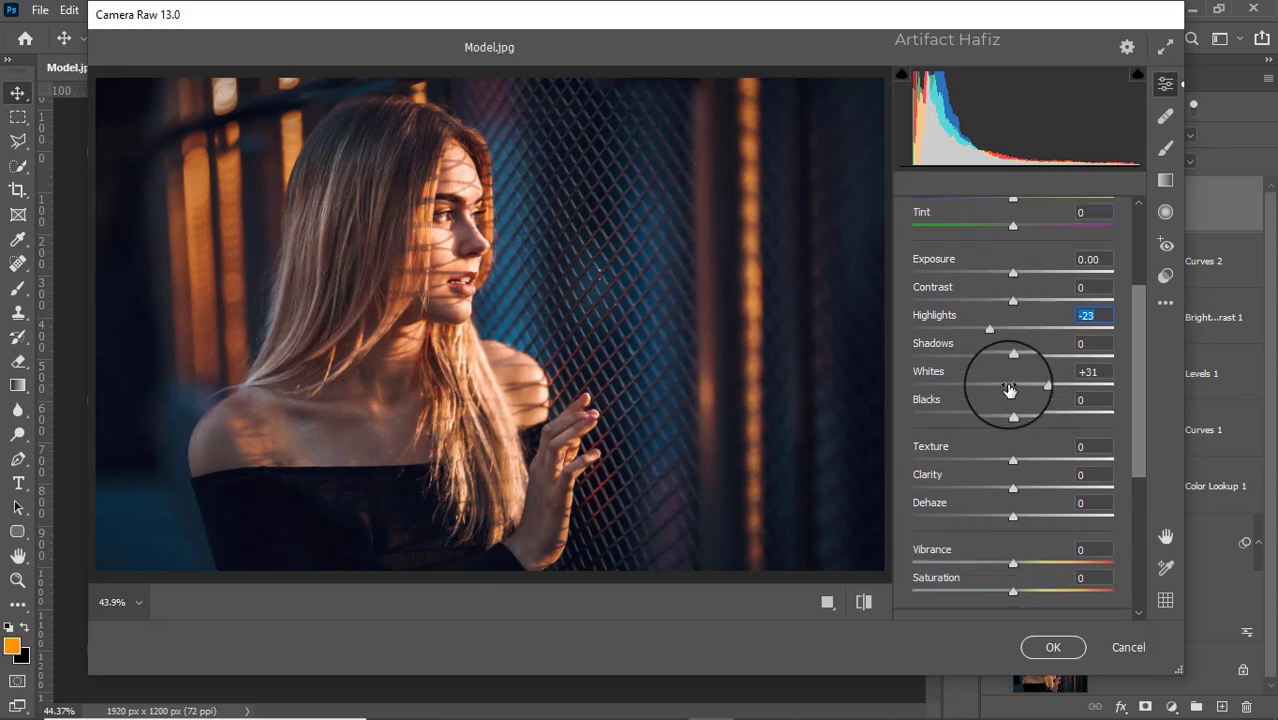
pyautogui.click(1041, 650)
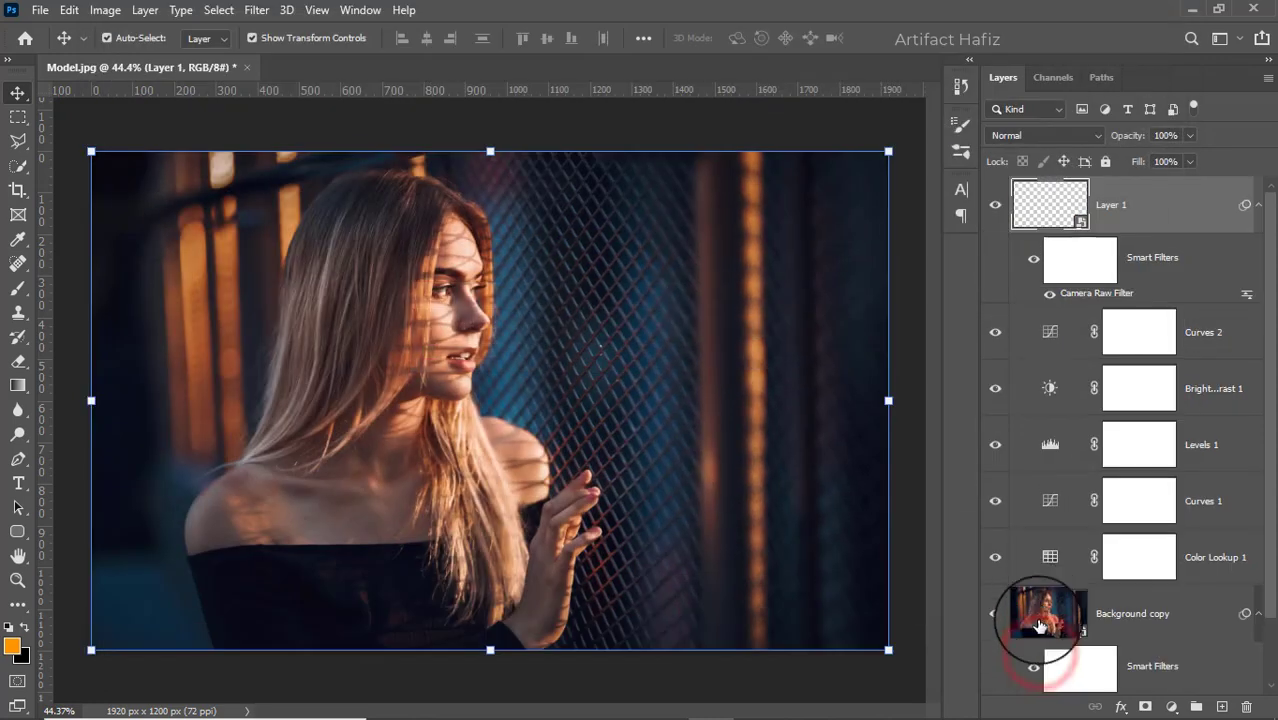
# - Compare the graded image with the original by hiding and showing every layer except Background
pyautogui.scroll(-1, 1050, 540)
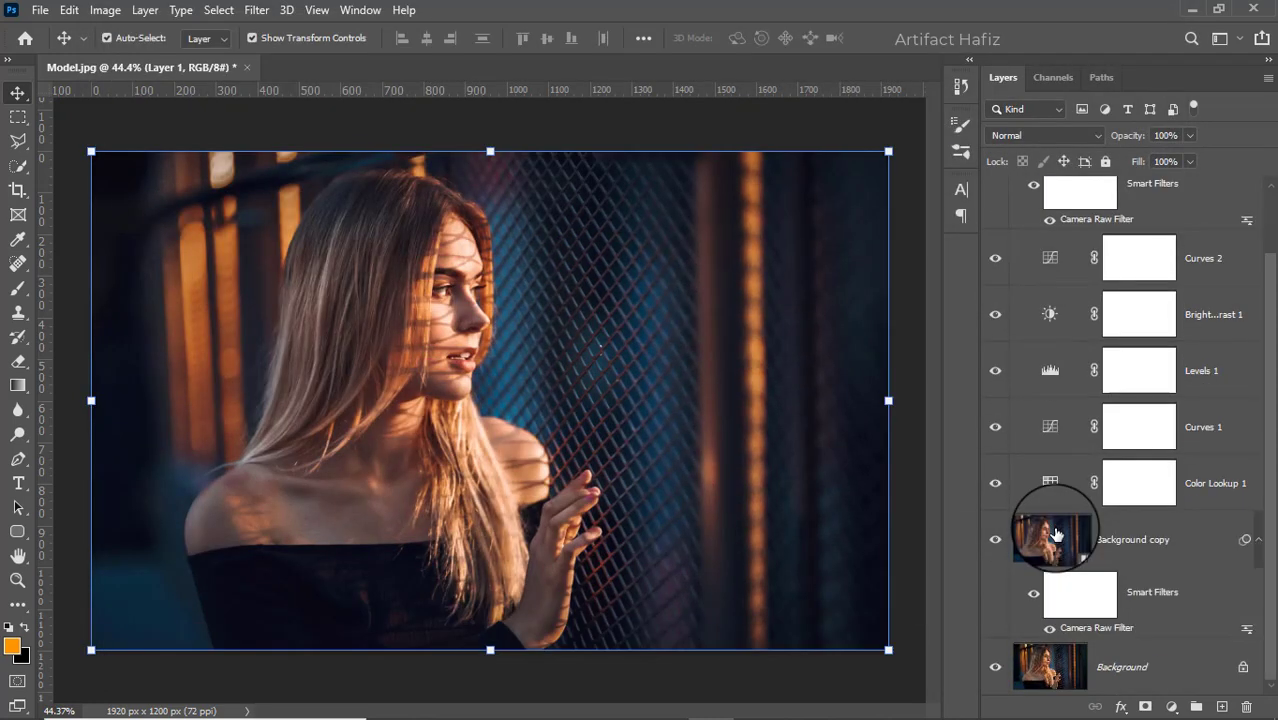
pyautogui.keyDown('alt'); pyautogui.click(995, 667); pyautogui.keyUp('alt')
pyautogui.keyDown('alt'); pyautogui.click(995, 667); pyautogui.keyUp('alt')
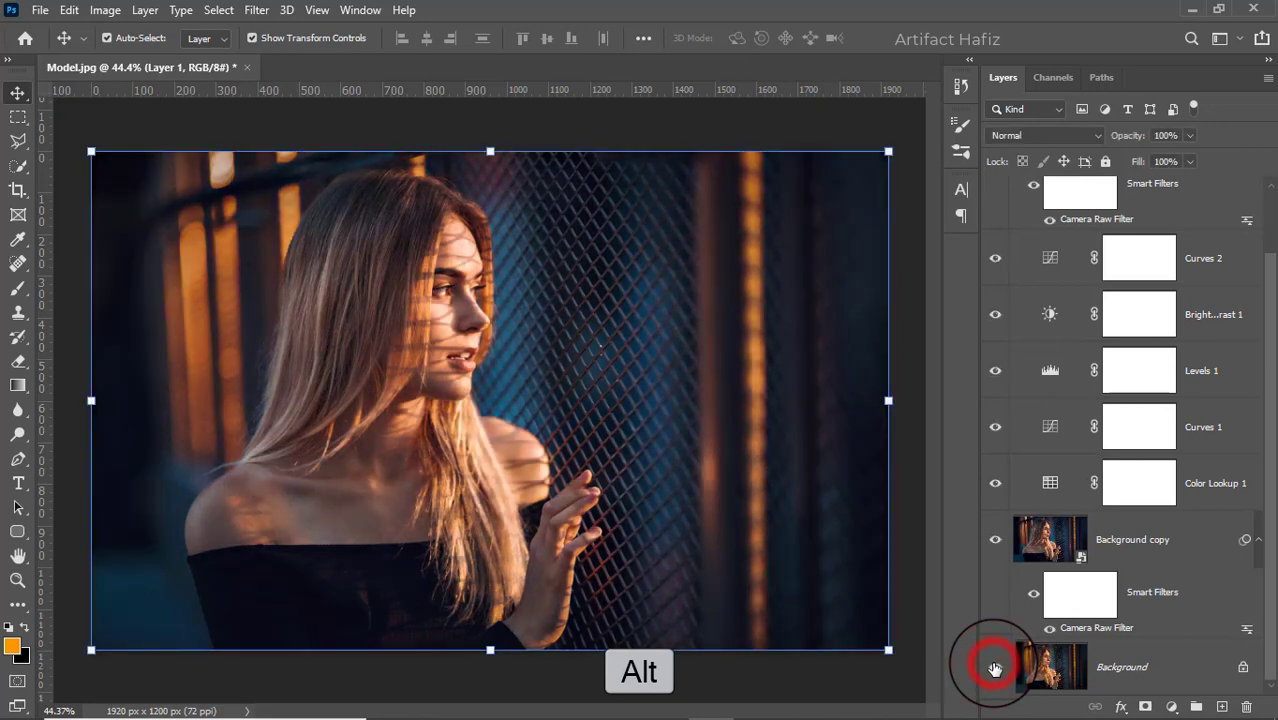
pyautogui.keyDown('alt'); pyautogui.click(995, 667); pyautogui.keyUp('alt')
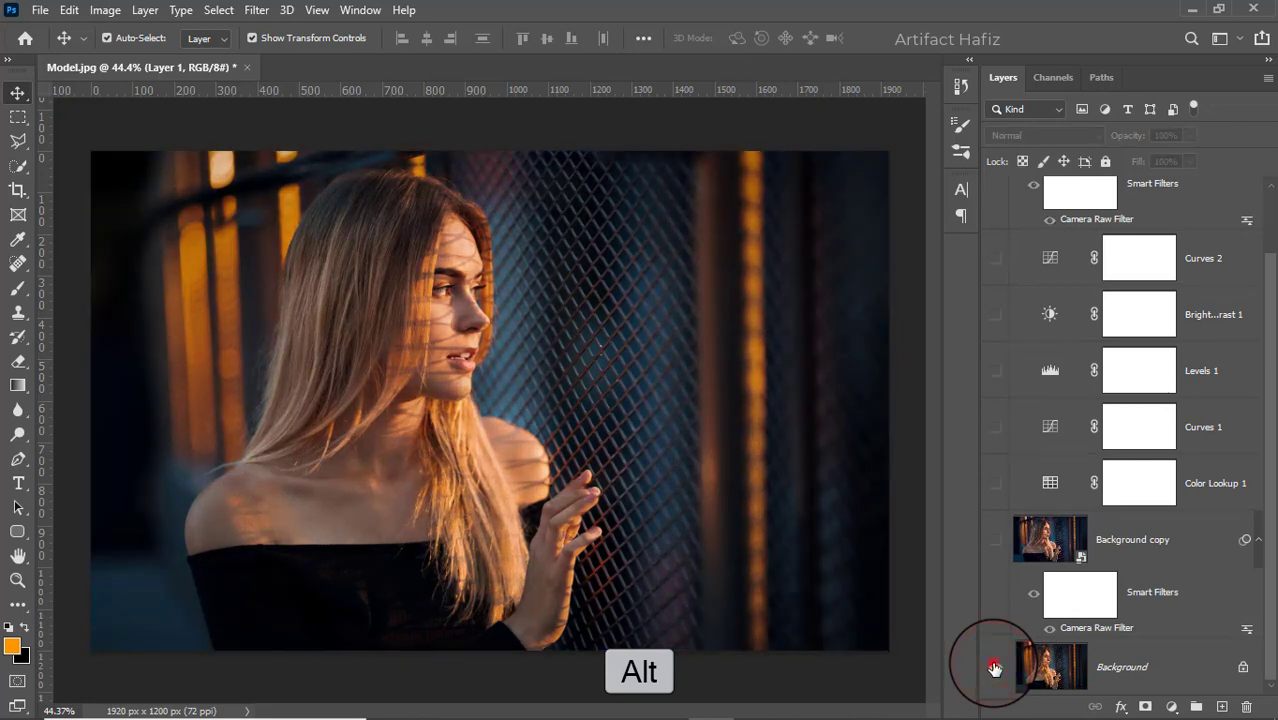
pyautogui.keyDown('alt'); pyautogui.click(995, 667); pyautogui.keyUp('alt')
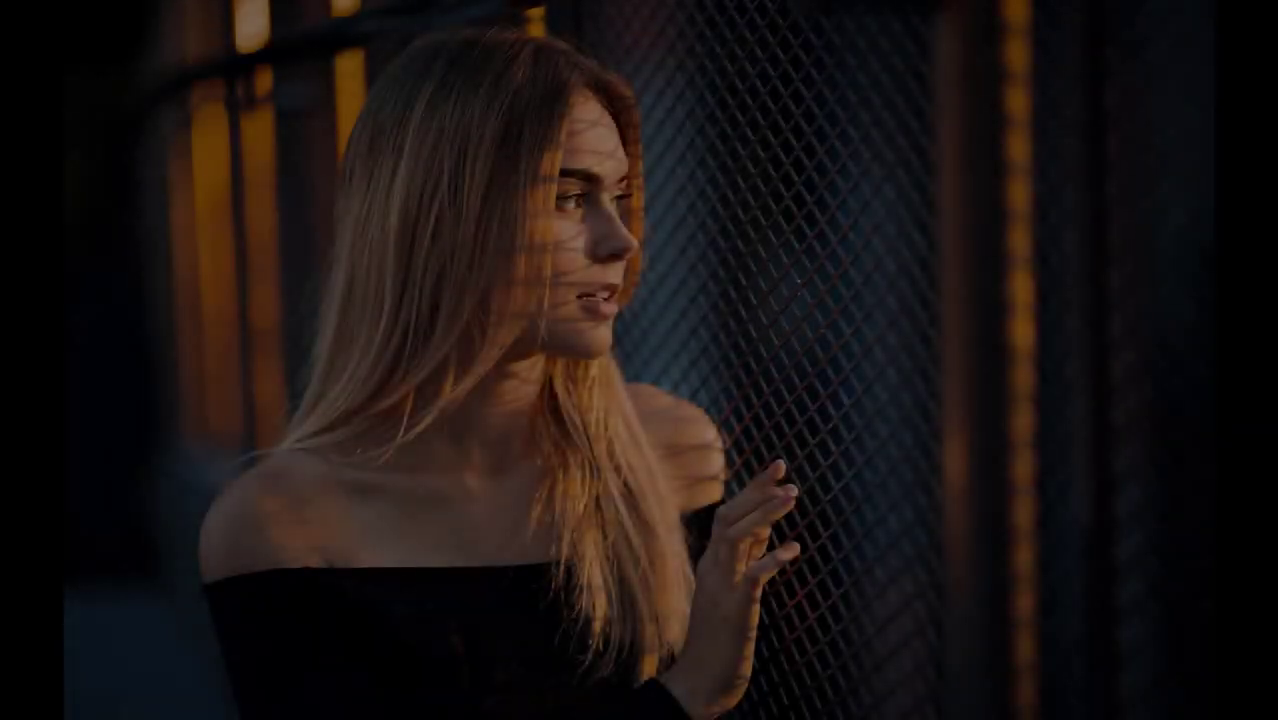